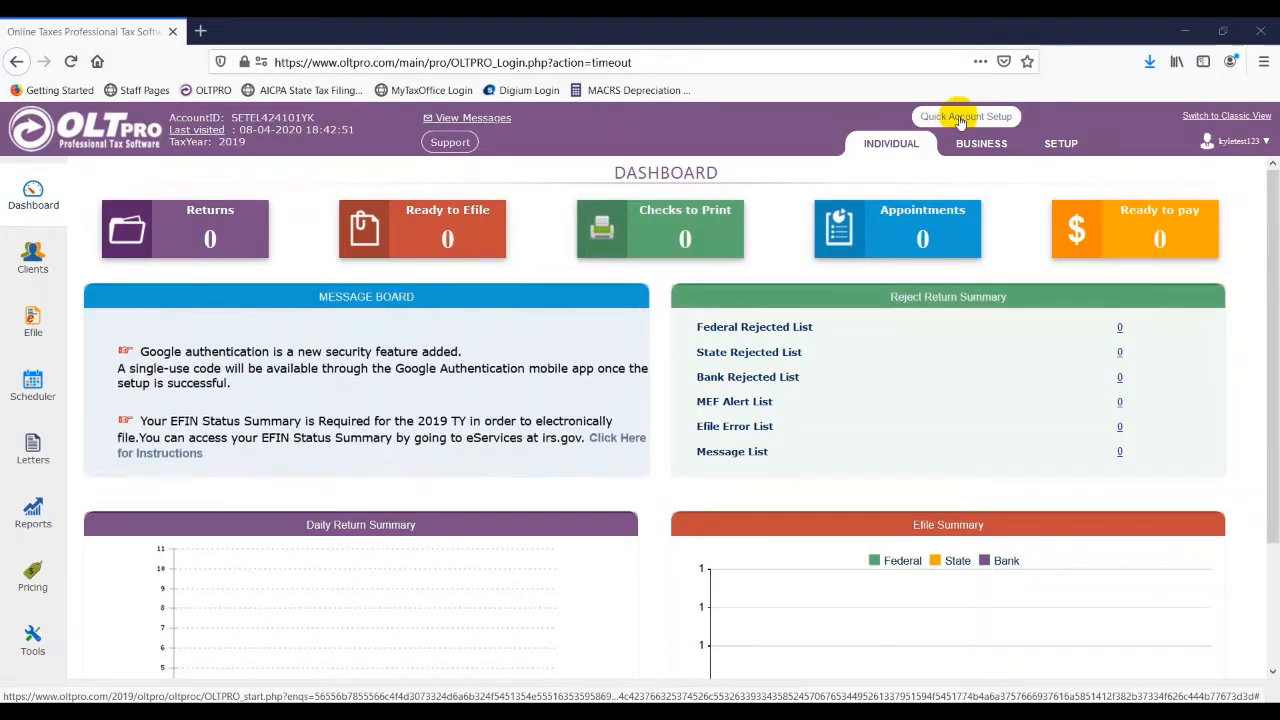
- Open the Quick Account Setup configuration and close it again
{"action": "left_click", "coordinate": [958, 118]}
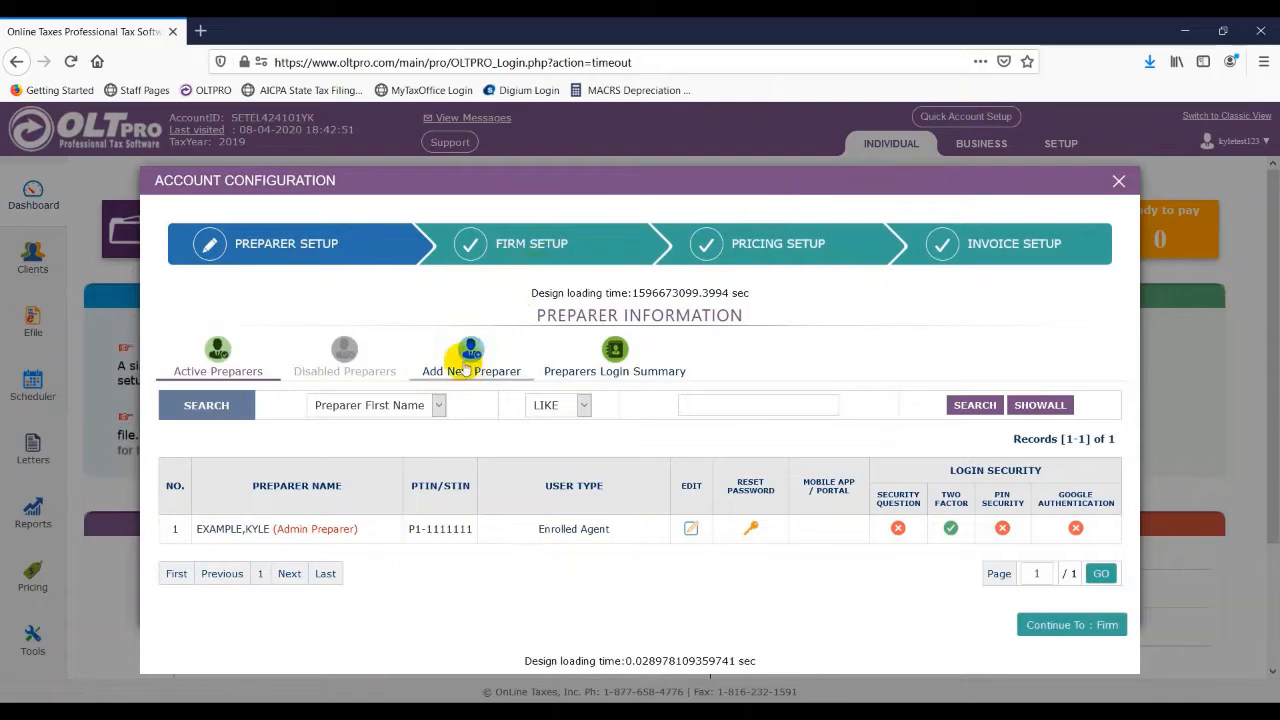
{"action": "left_click", "coordinate": [1119, 181]}
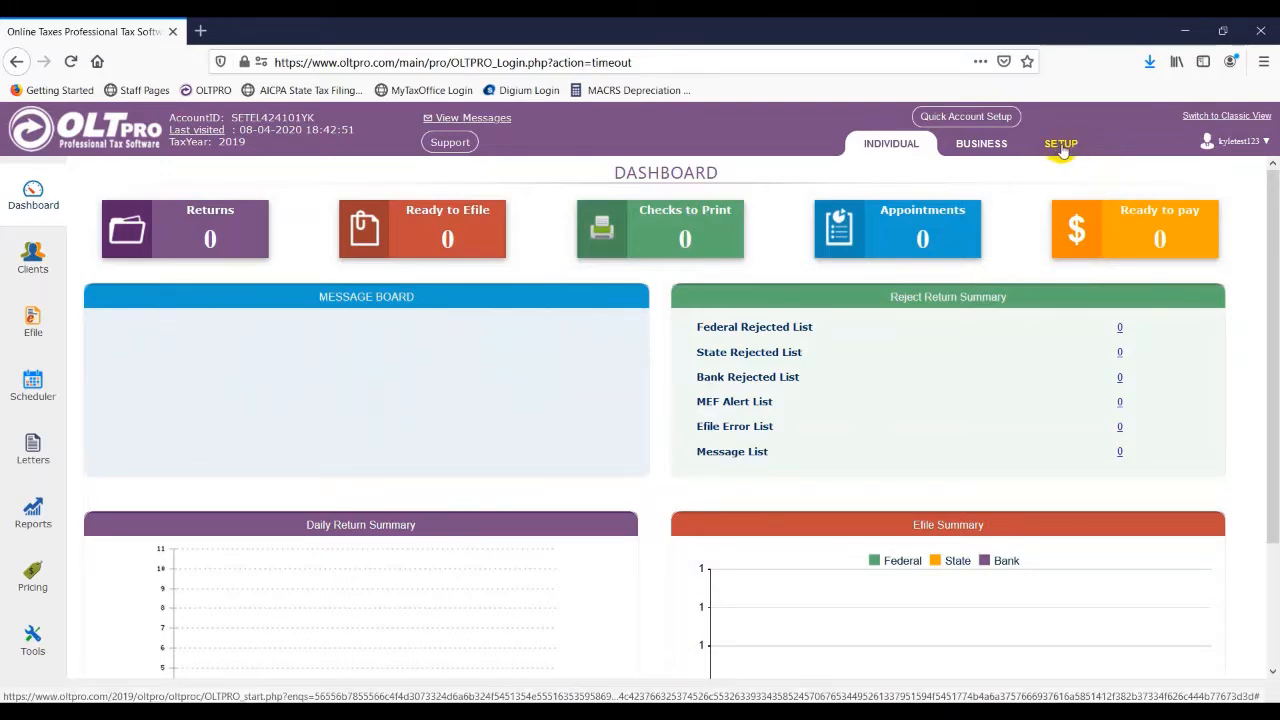
- Open the form for adding a new preparer under Setup
{"action": "left_click", "coordinate": [1061, 145]}
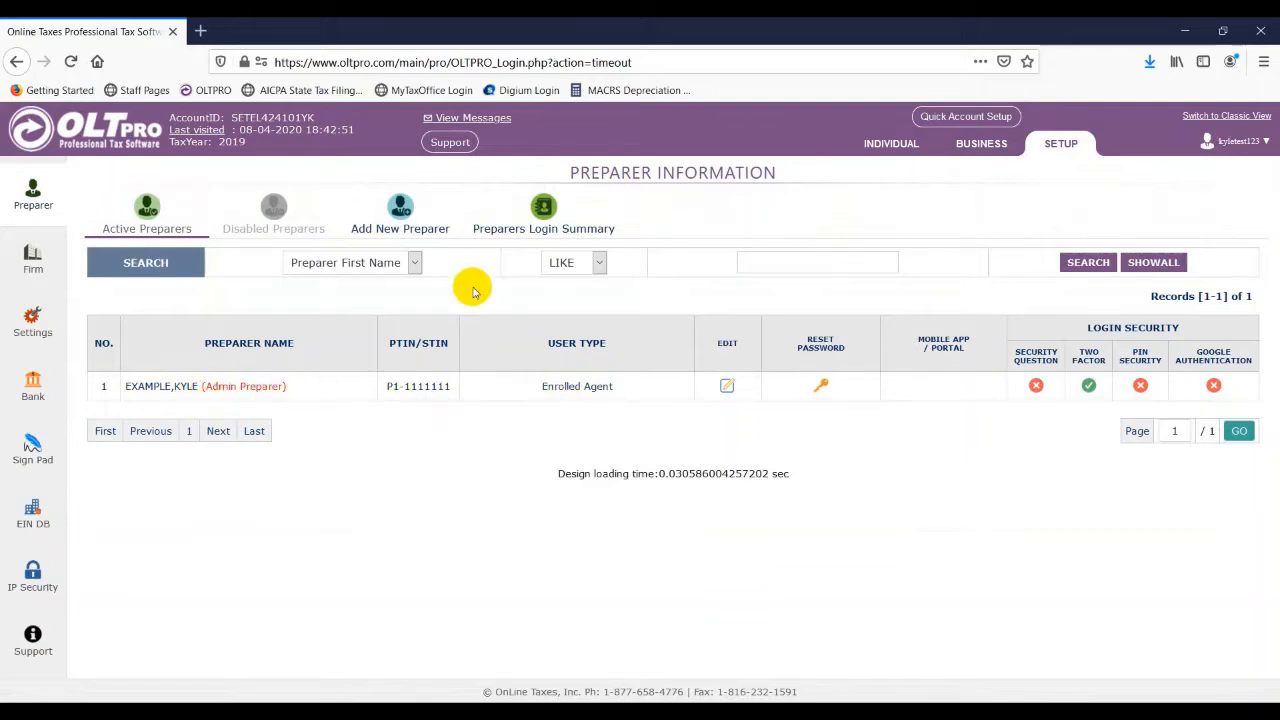
{"action": "left_click", "coordinate": [400, 215]}
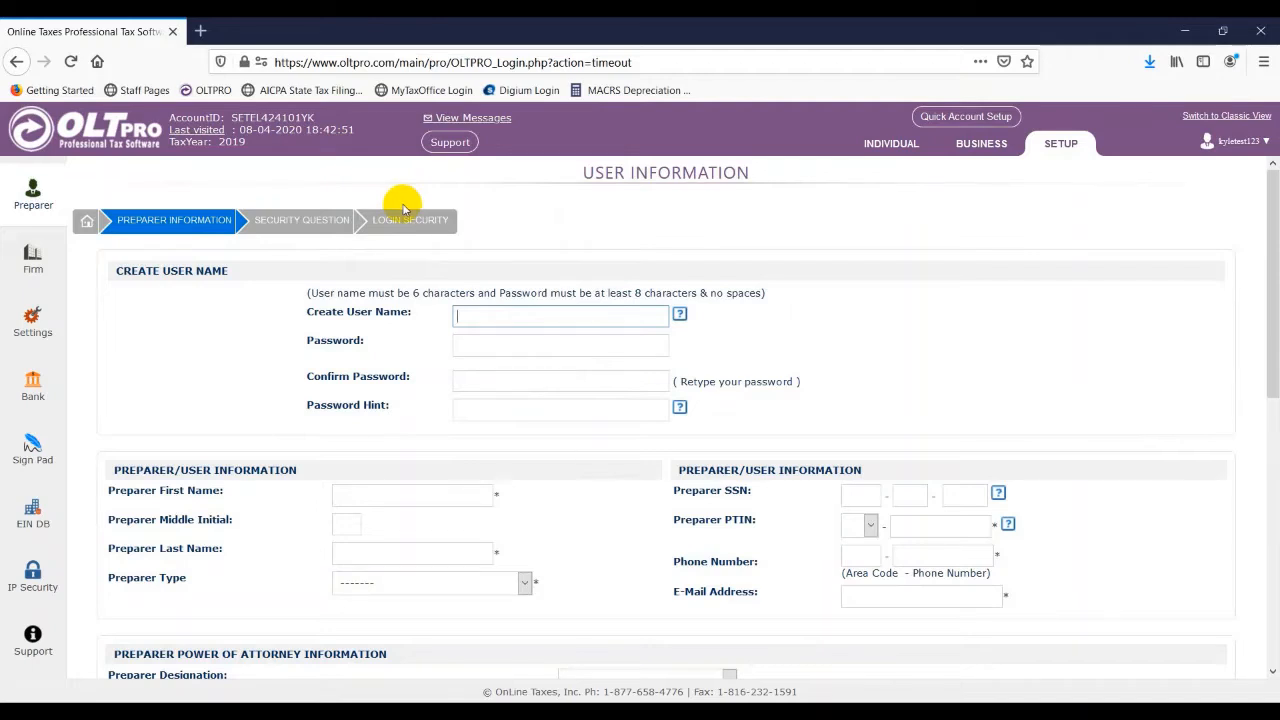
- Create the user name anewuser2020, then enter and confirm the account password
{"action": "type", "text": "anewuser2020"}
{"action": "key", "text": "Tab"}
{"action": "type", "text": "AB1"}
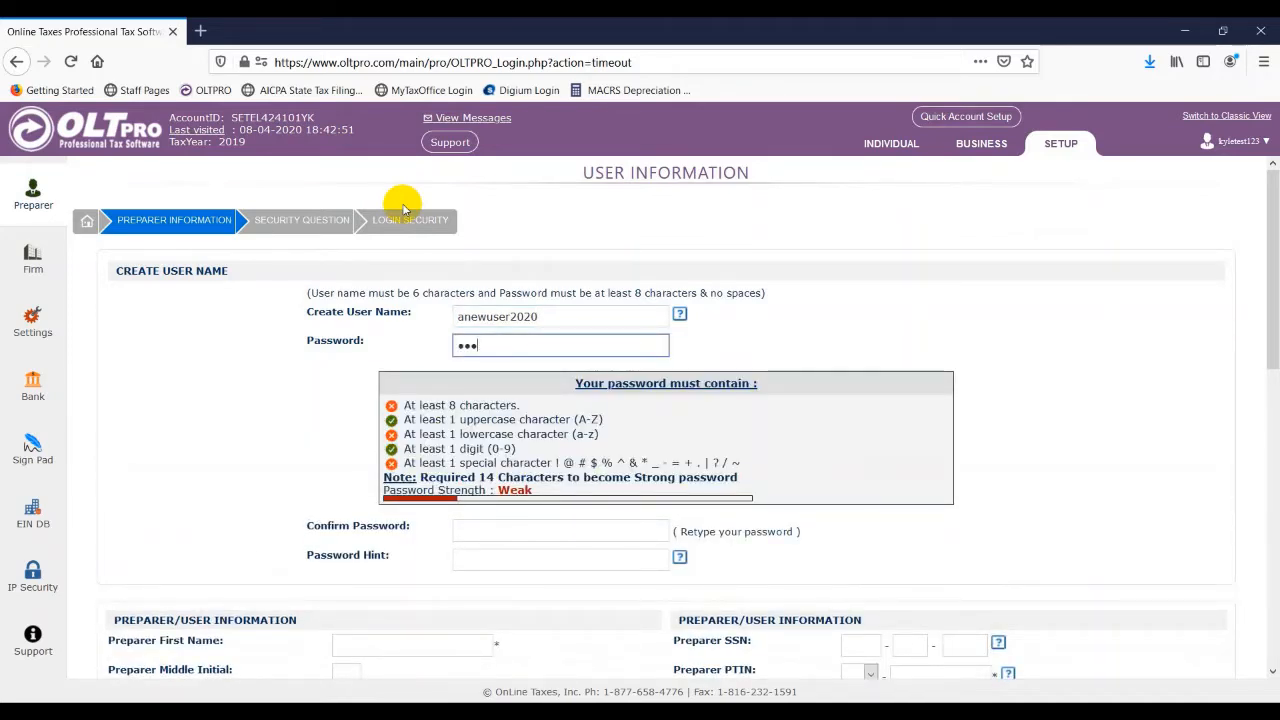
{"action": "type", "text": "abcd!"}
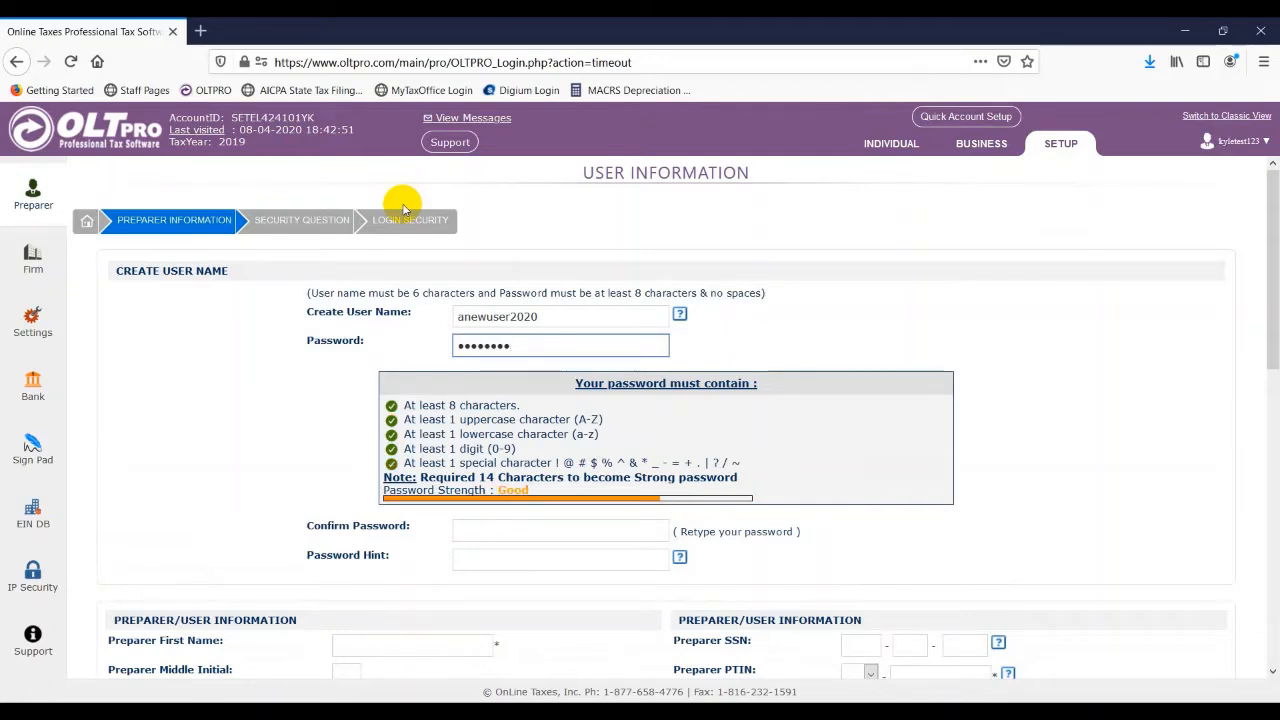
{"action": "key", "text": "Tab"}
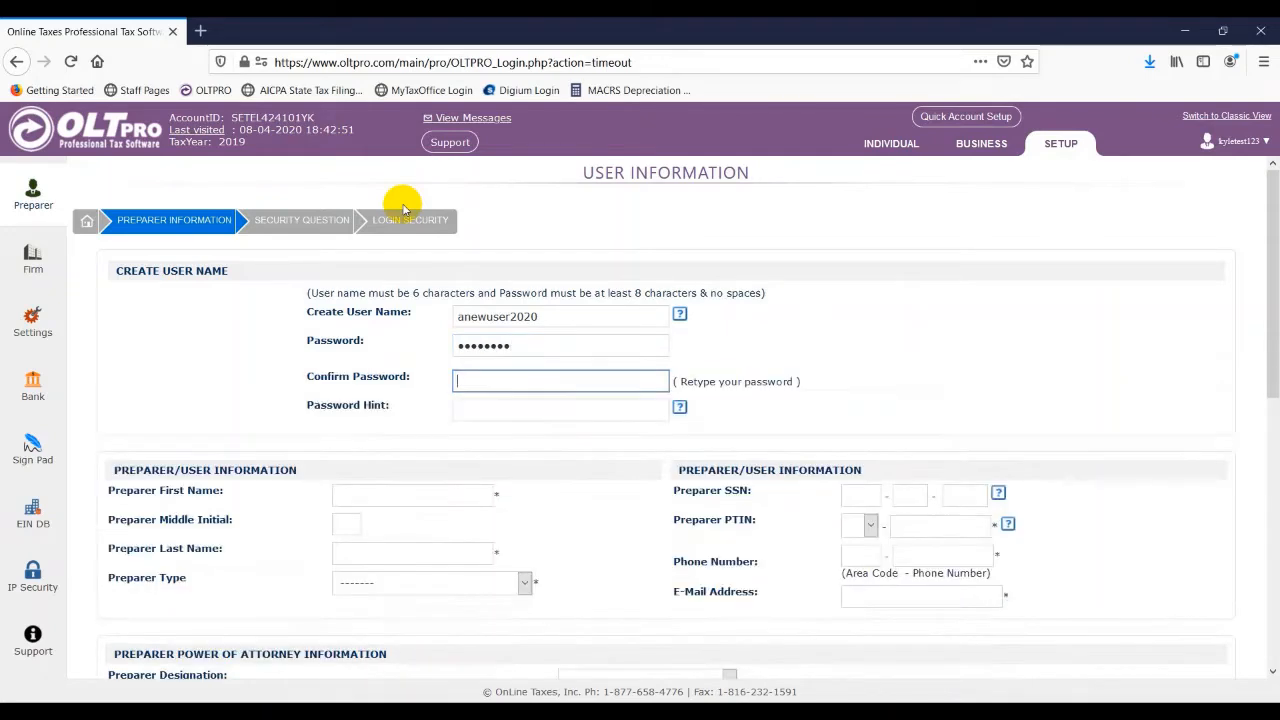
{"action": "type", "text": "••••••••"}
{"action": "key", "text": "Tab"}
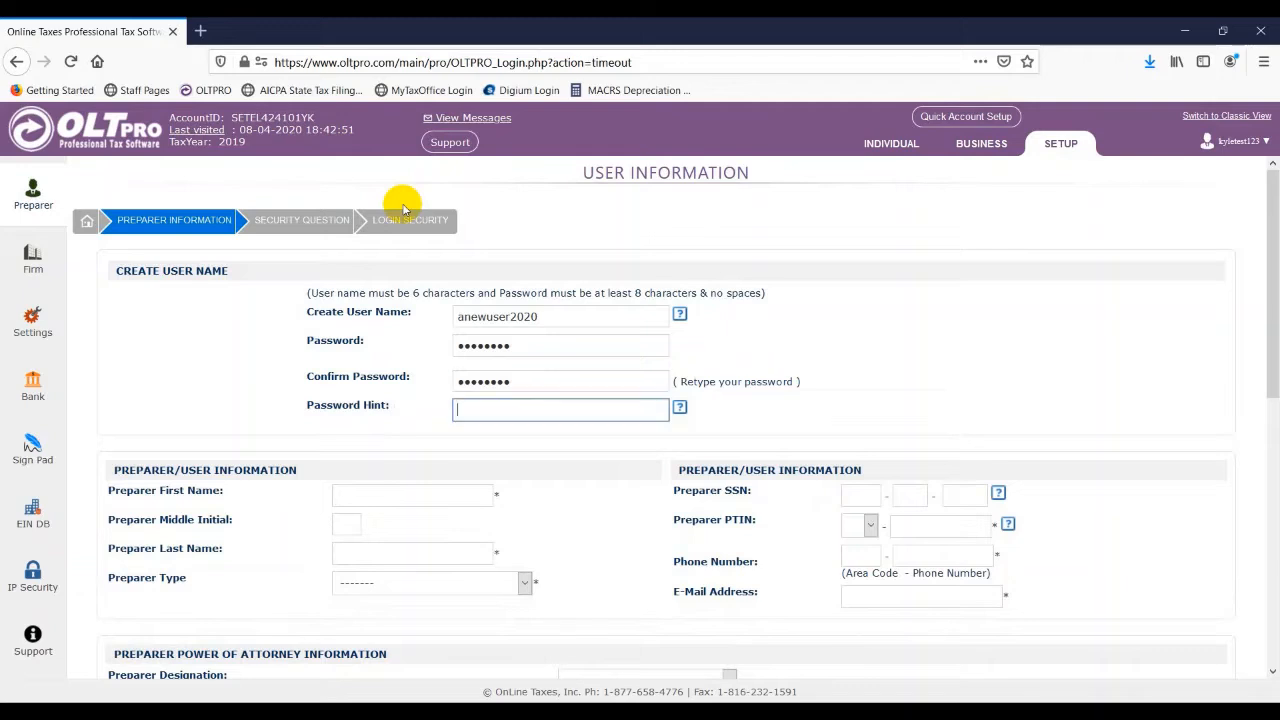
- Set the password hint to city
{"action": "type", "text": "city"}
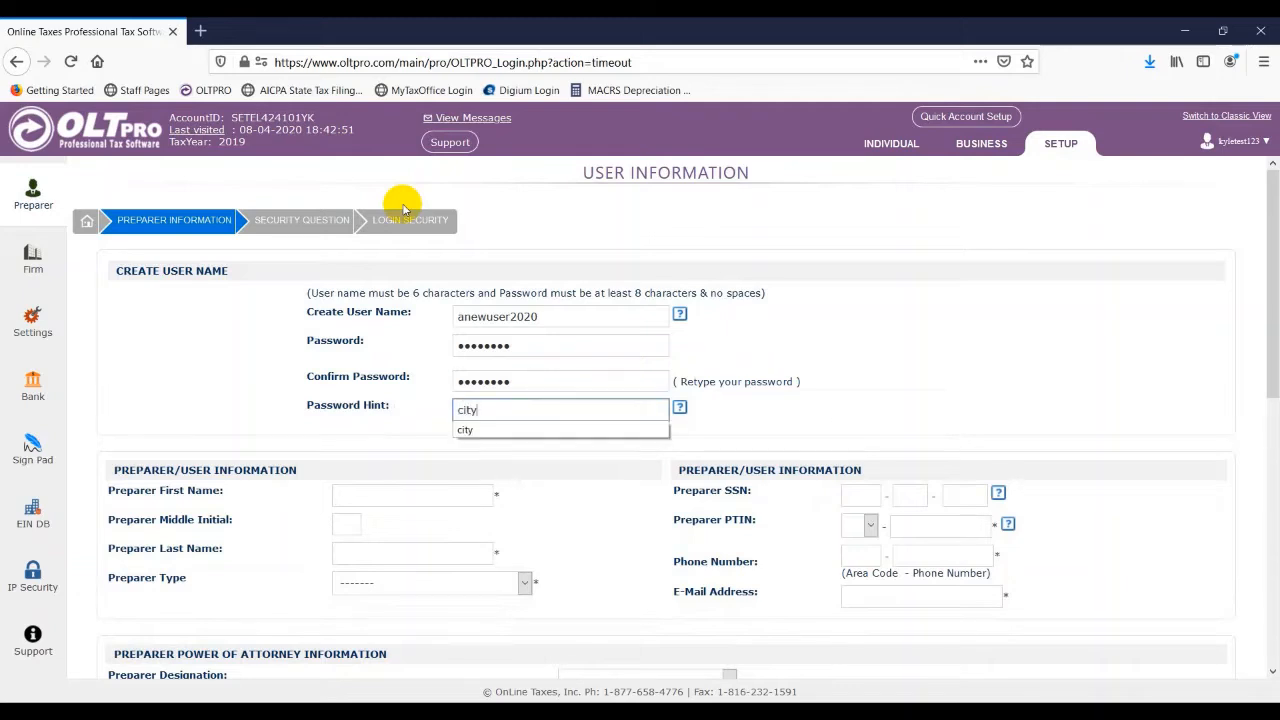
{"action": "key", "text": "Tab"}
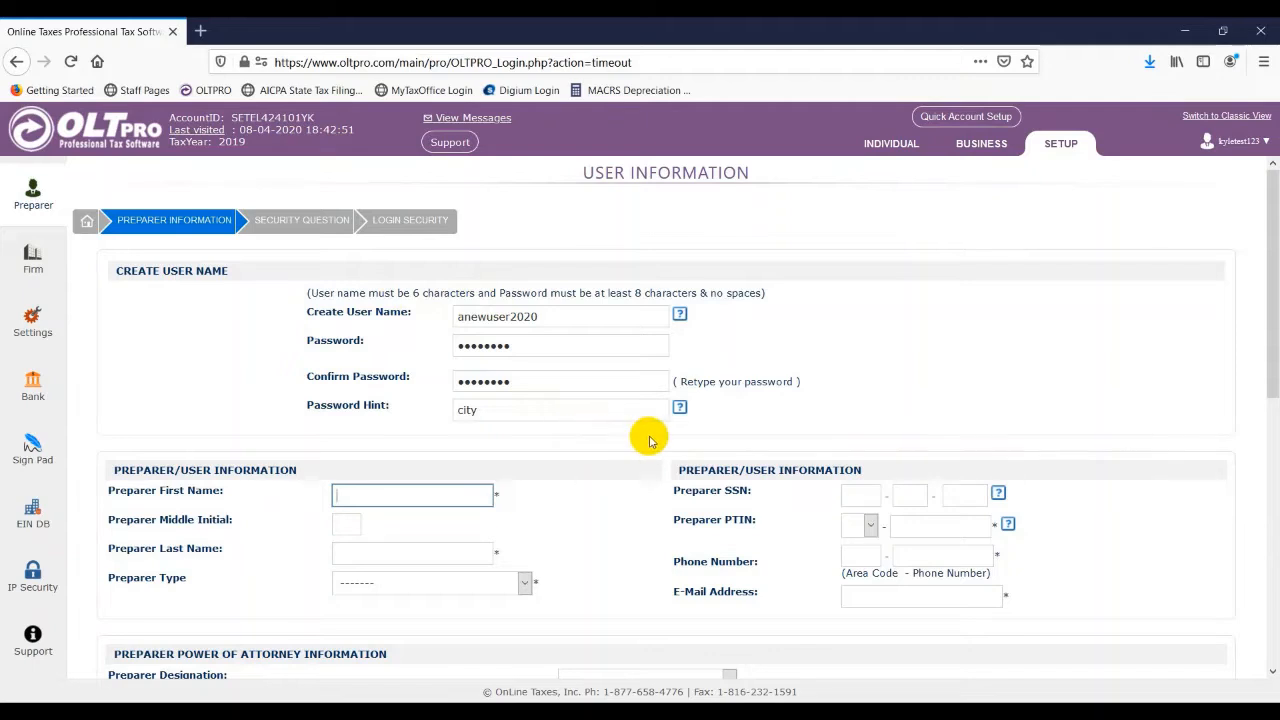
{"action": "mouse_move", "coordinate": [680, 410]}
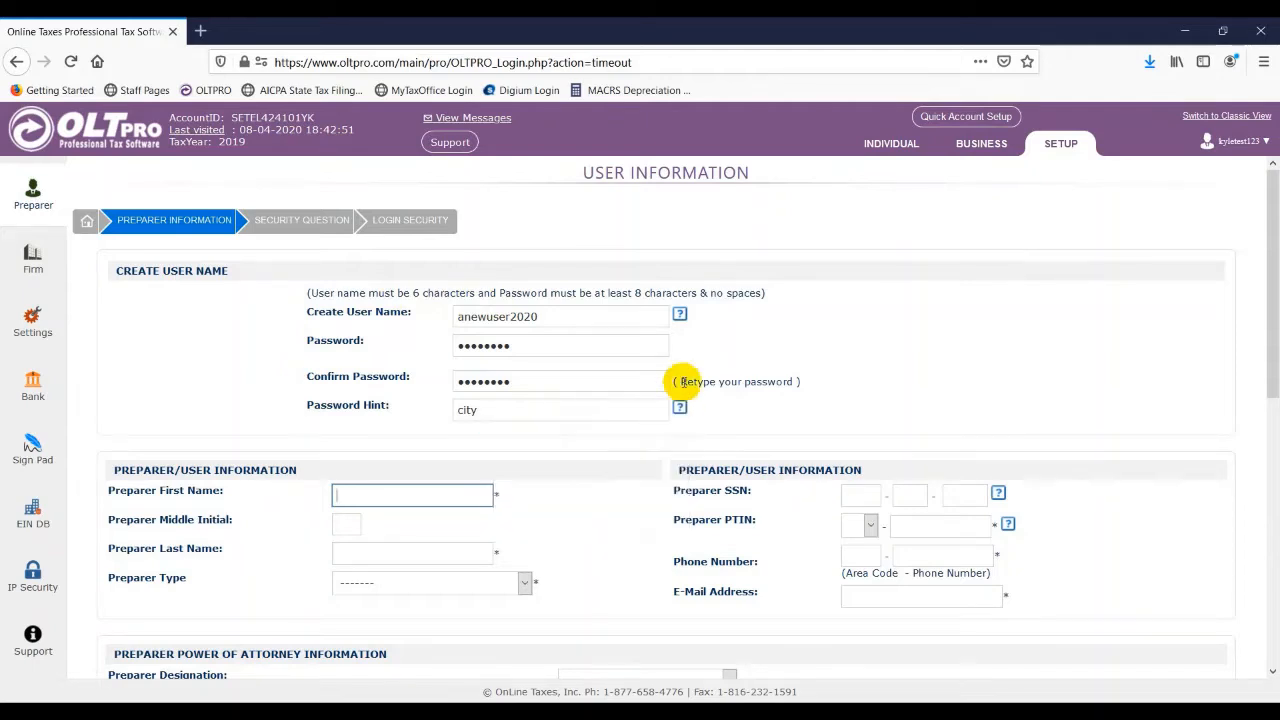
{"action": "mouse_move", "coordinate": [680, 314]}
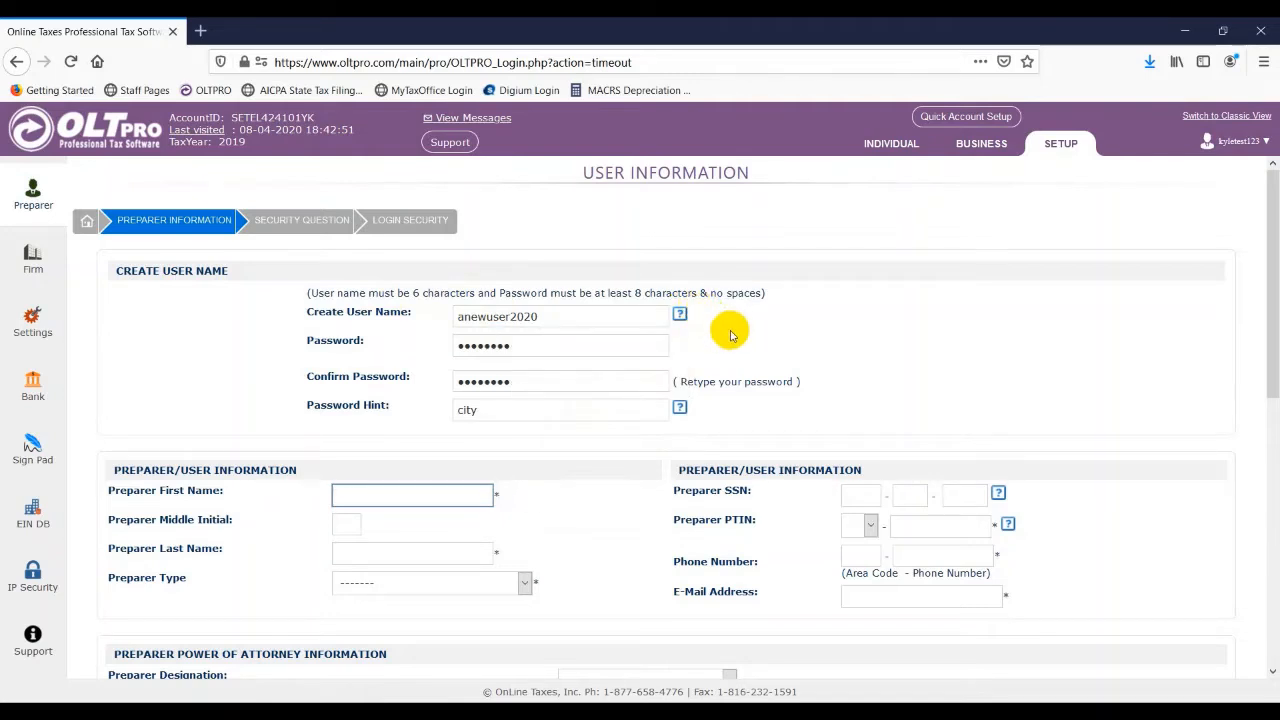
- Enter preparer first name New, last name User, and set the preparer type to Enrolled Agent
{"action": "type", "text": "New"}
{"action": "key", "text": "Tab"}
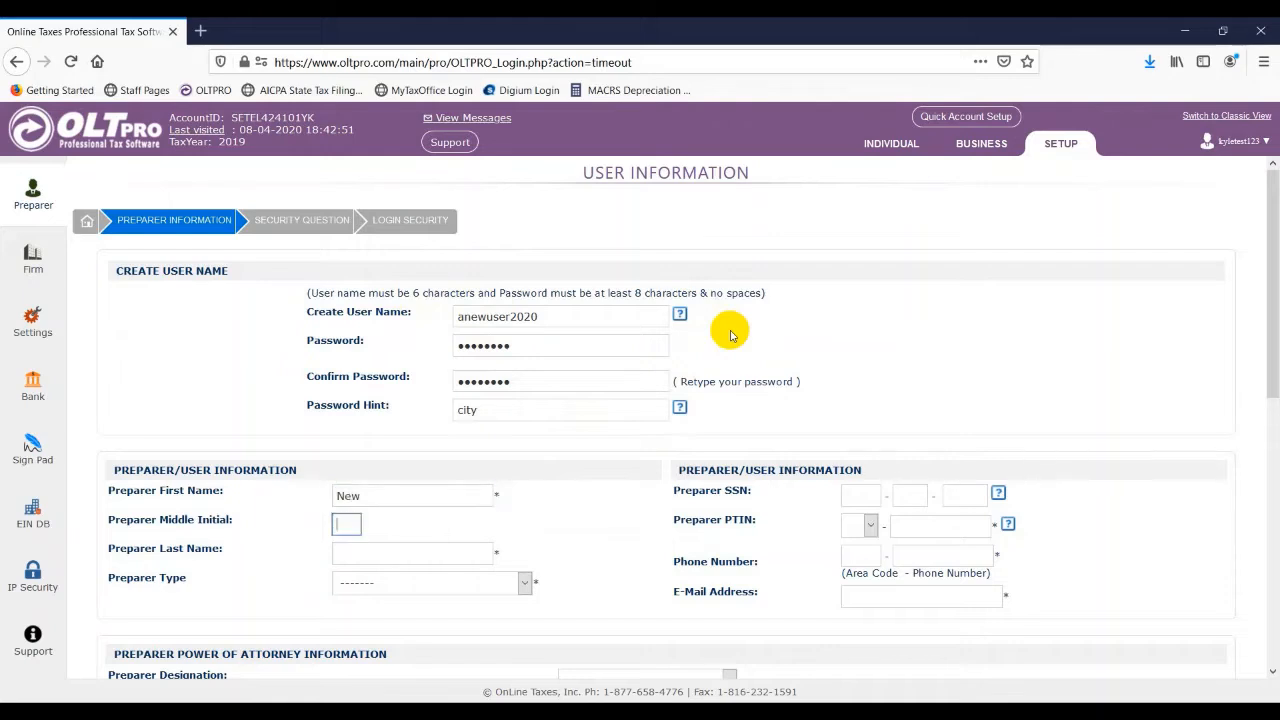
{"action": "key", "text": "Tab"}
{"action": "type", "text": "User"}
{"action": "key", "text": "Tab"}
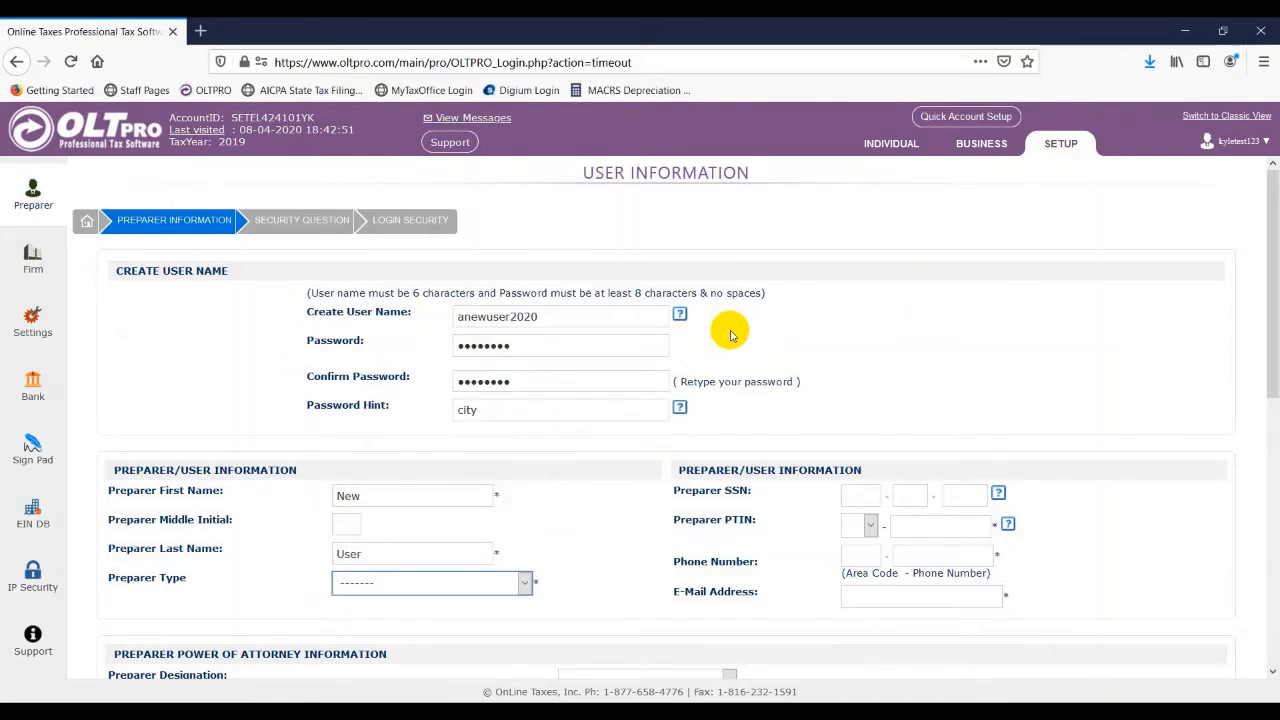
{"action": "key", "text": "e"}
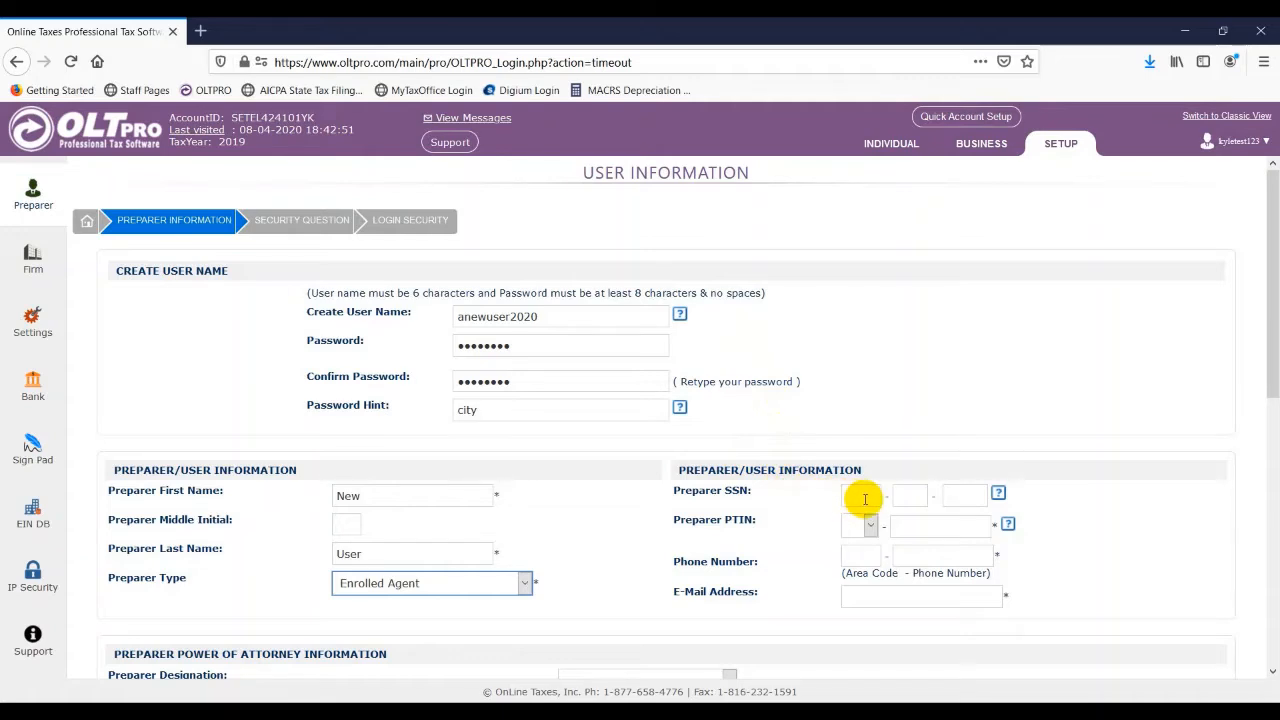
- Enter the preparer's PTIN with the P prefix
{"action": "key", "text": "Tab"}
{"action": "key", "text": "Tab"}
{"action": "key", "text": "Tab"}
{"action": "key", "text": "Tab"}
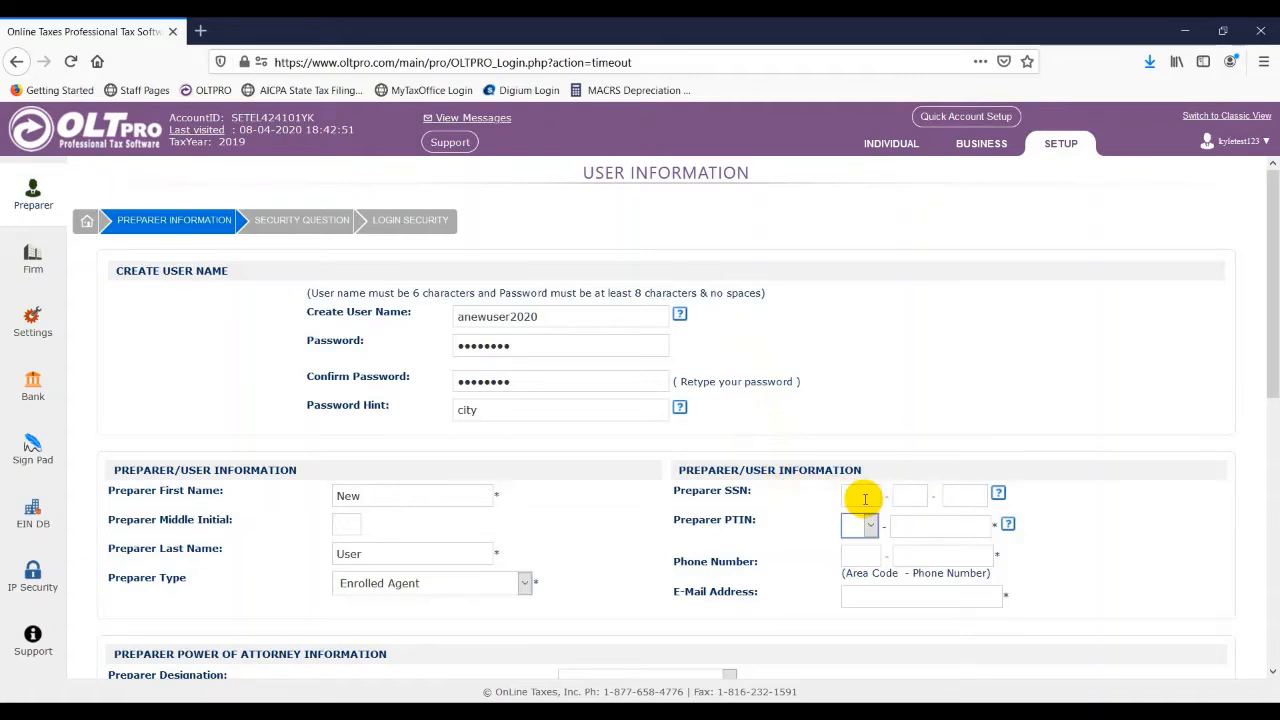
{"action": "key", "text": "p"}
{"action": "key", "text": "Tab"}
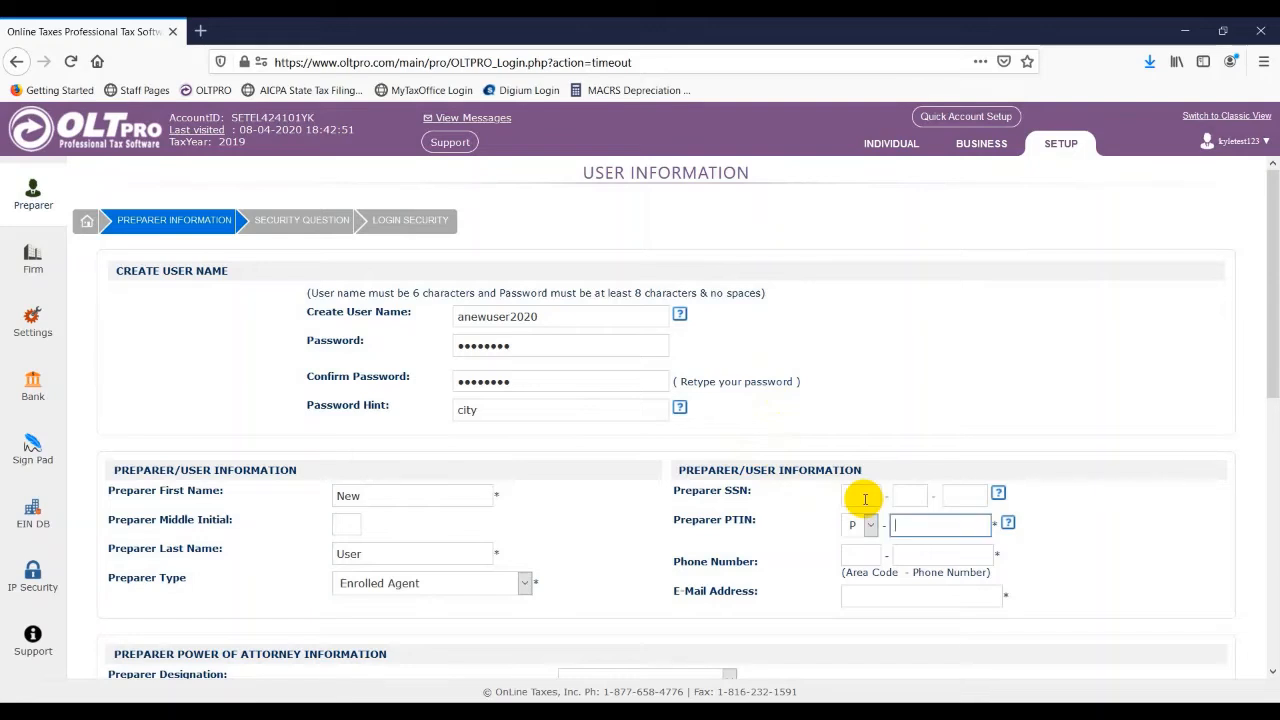
{"action": "type", "text": "33333333"}
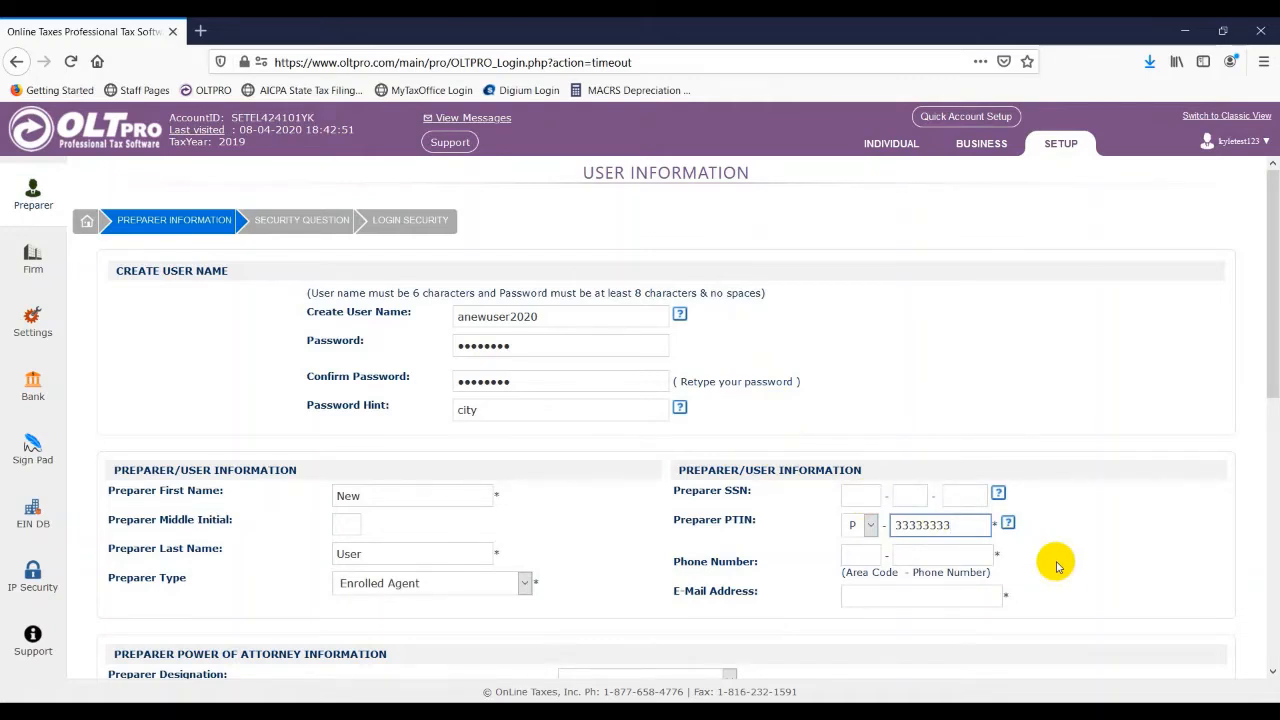
- Fill in the preparer's phone number with area code and the contact's e-mail address
{"action": "key", "text": "Tab"}
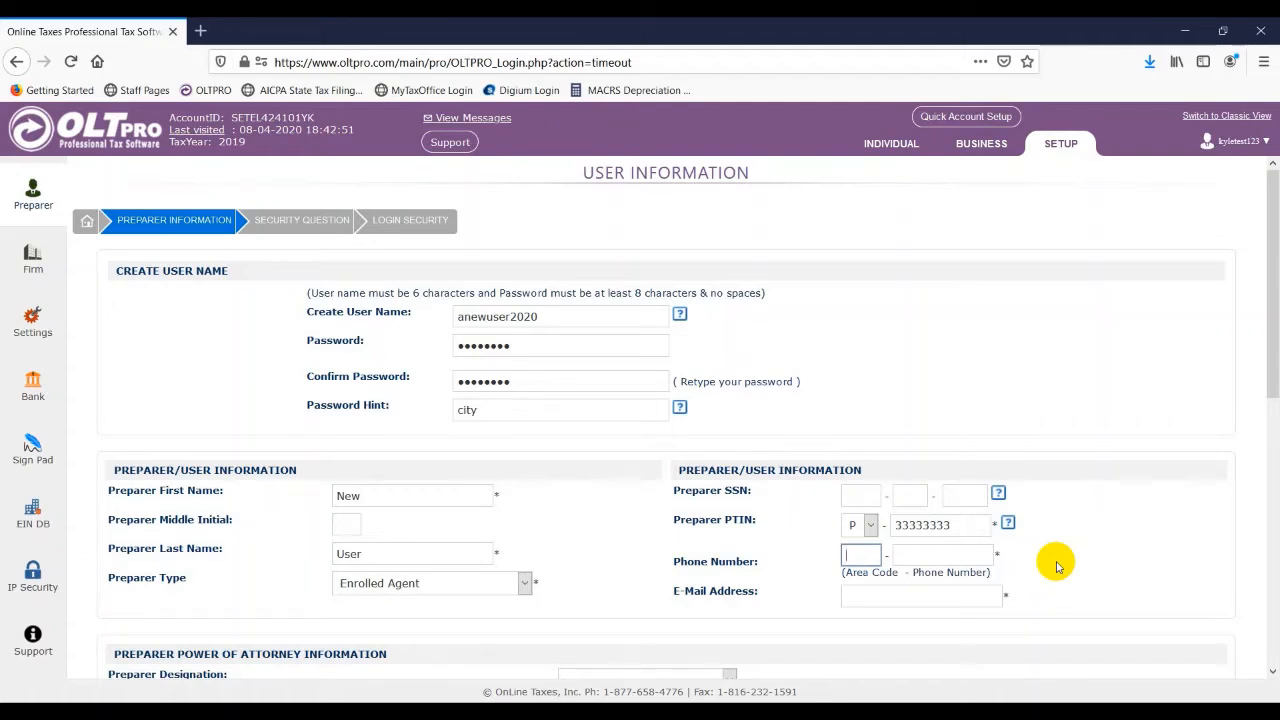
{"action": "type", "text": "888"}
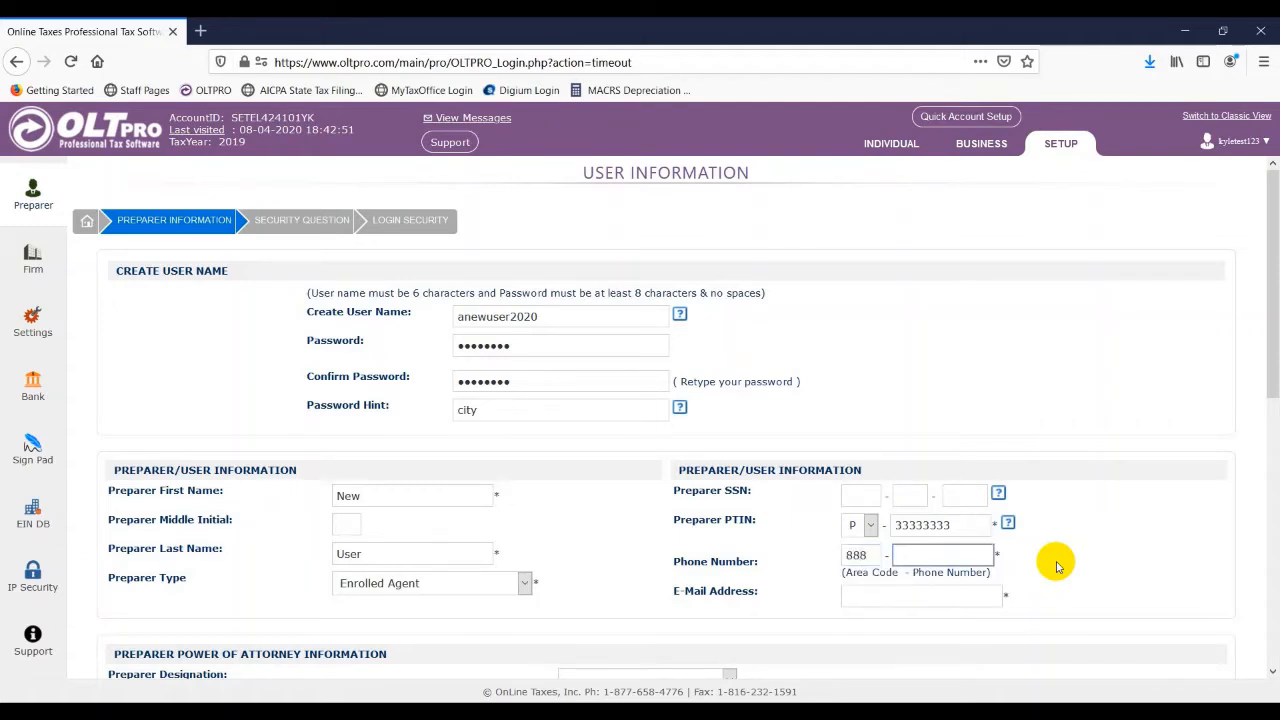
{"action": "type", "text": "5551234"}
{"action": "key", "text": "Tab"}
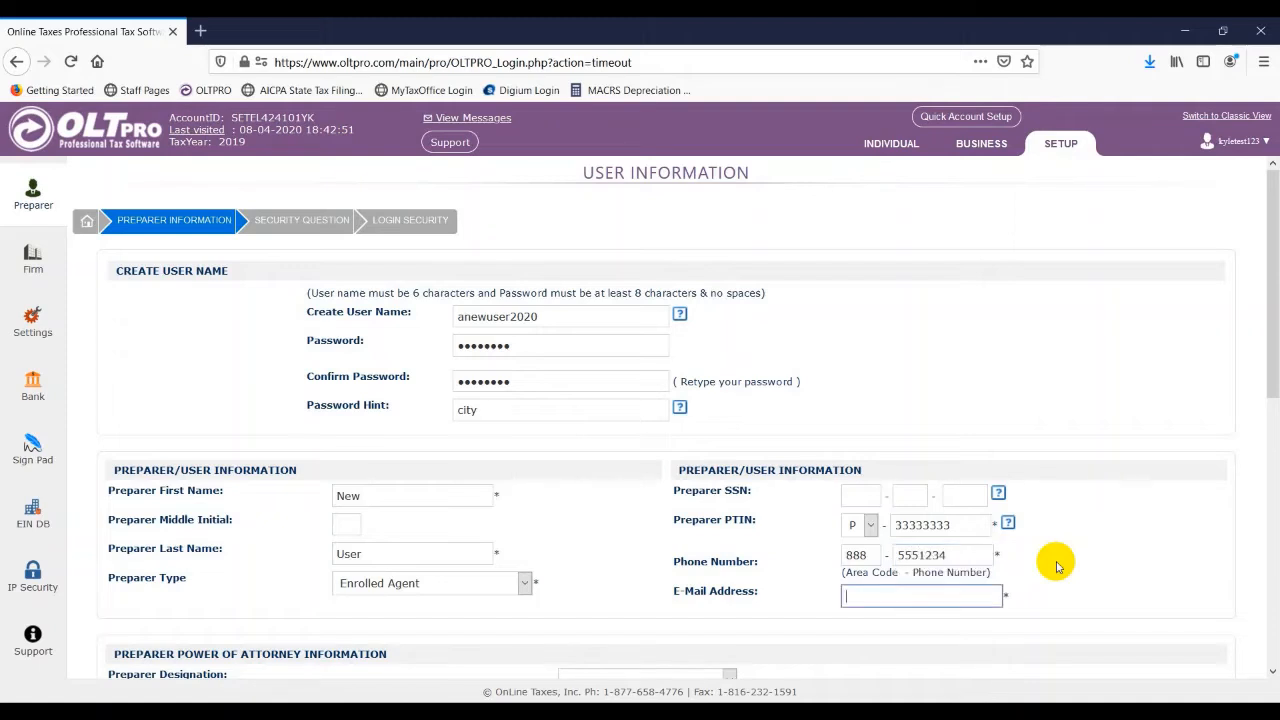
{"action": "type", "text": "anew@email.com"}
- Switch the list-all-taxpayers user option to Yes and back to No
{"action": "scroll", "coordinate": [1048, 440], "scroll_direction": "down", "scroll_amount": 1}
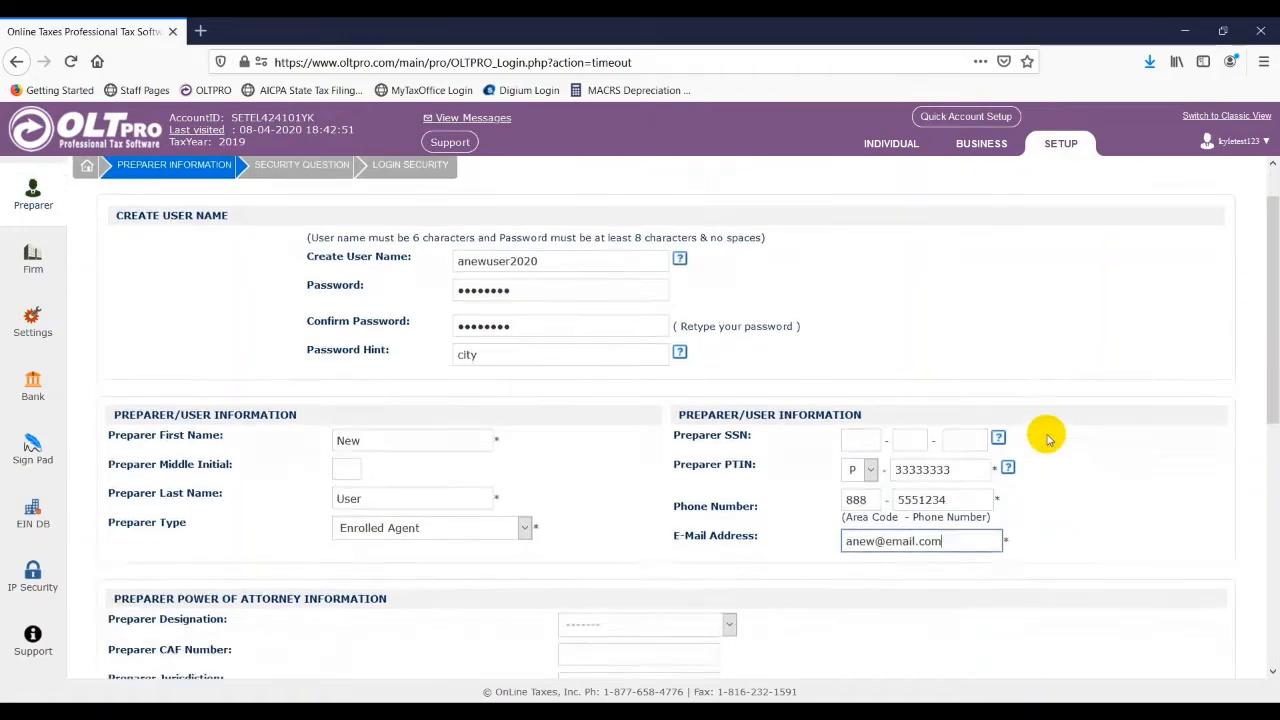
{"action": "scroll", "coordinate": [1048, 440], "scroll_direction": "down", "scroll_amount": 5}
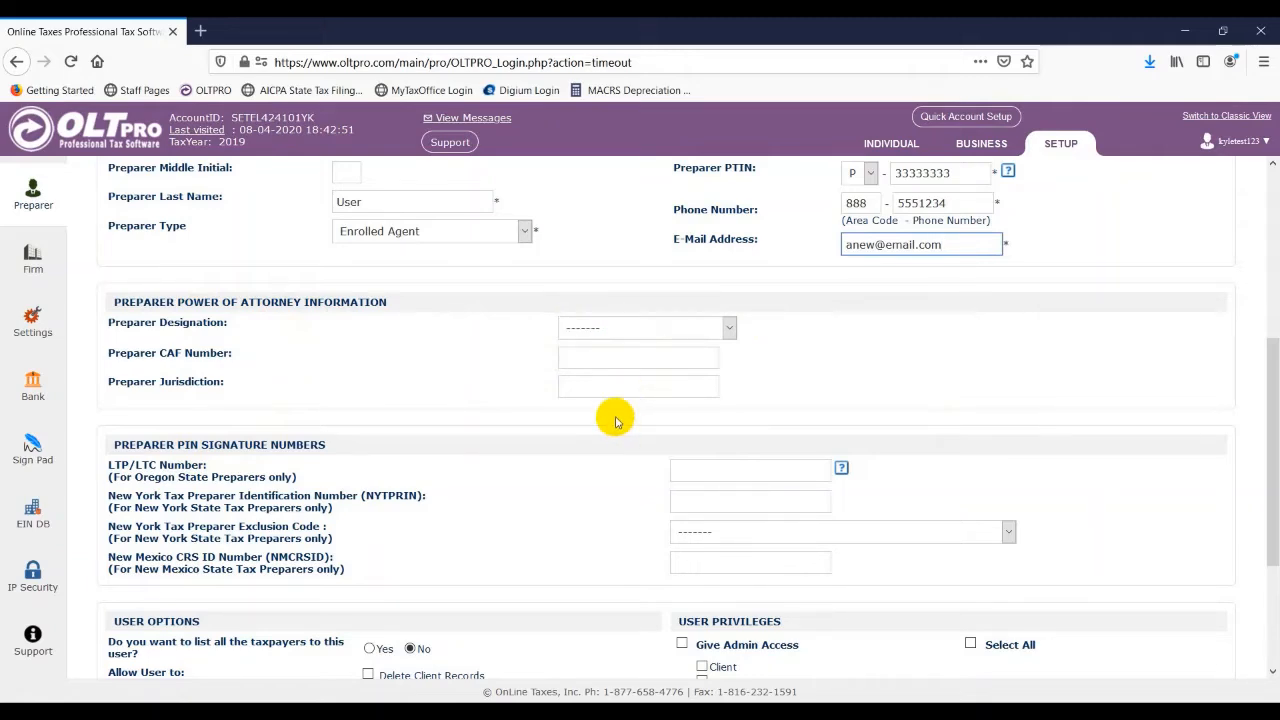
{"action": "scroll", "coordinate": [616, 421], "scroll_direction": "down", "scroll_amount": 3}
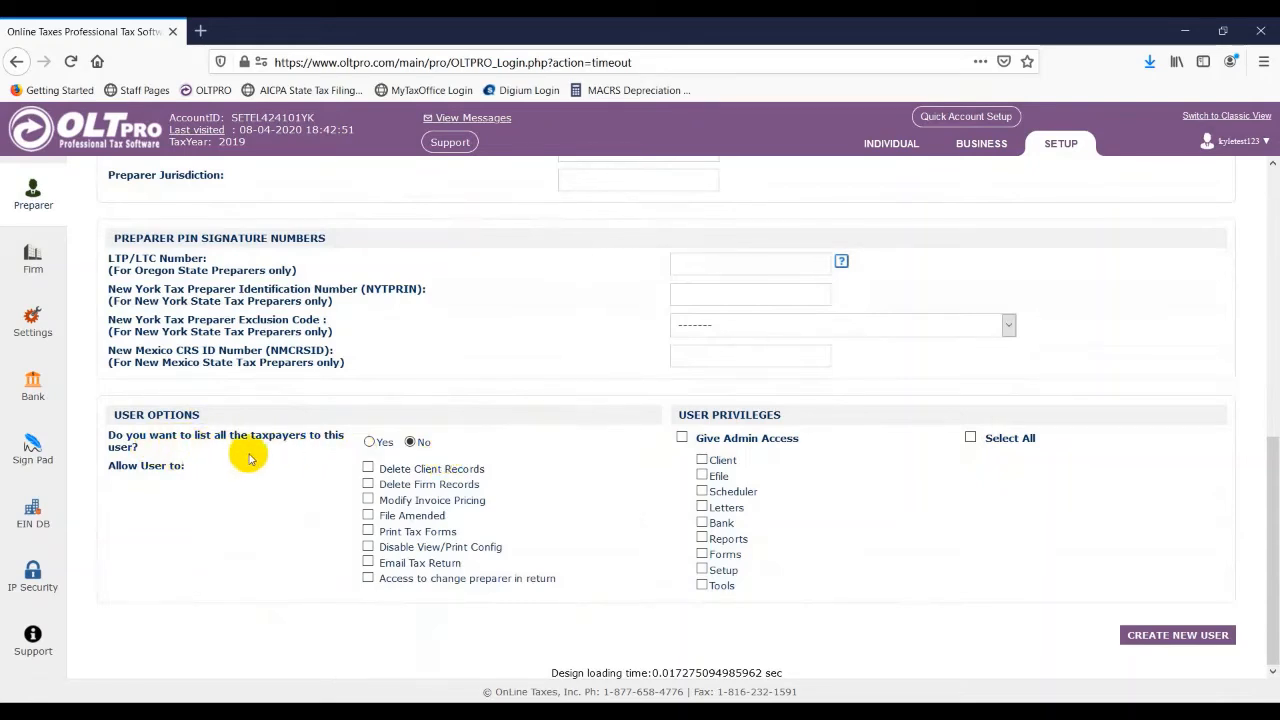
{"action": "left_click", "coordinate": [369, 442]}
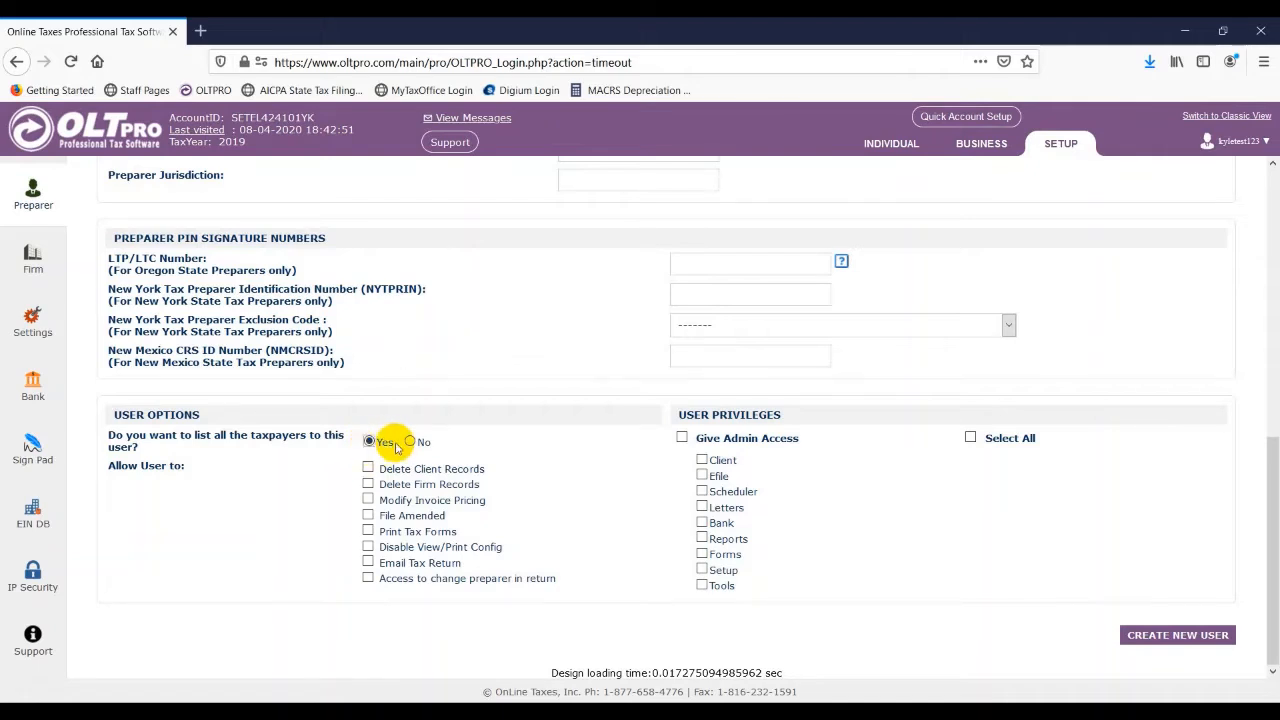
{"action": "left_click", "coordinate": [410, 442]}
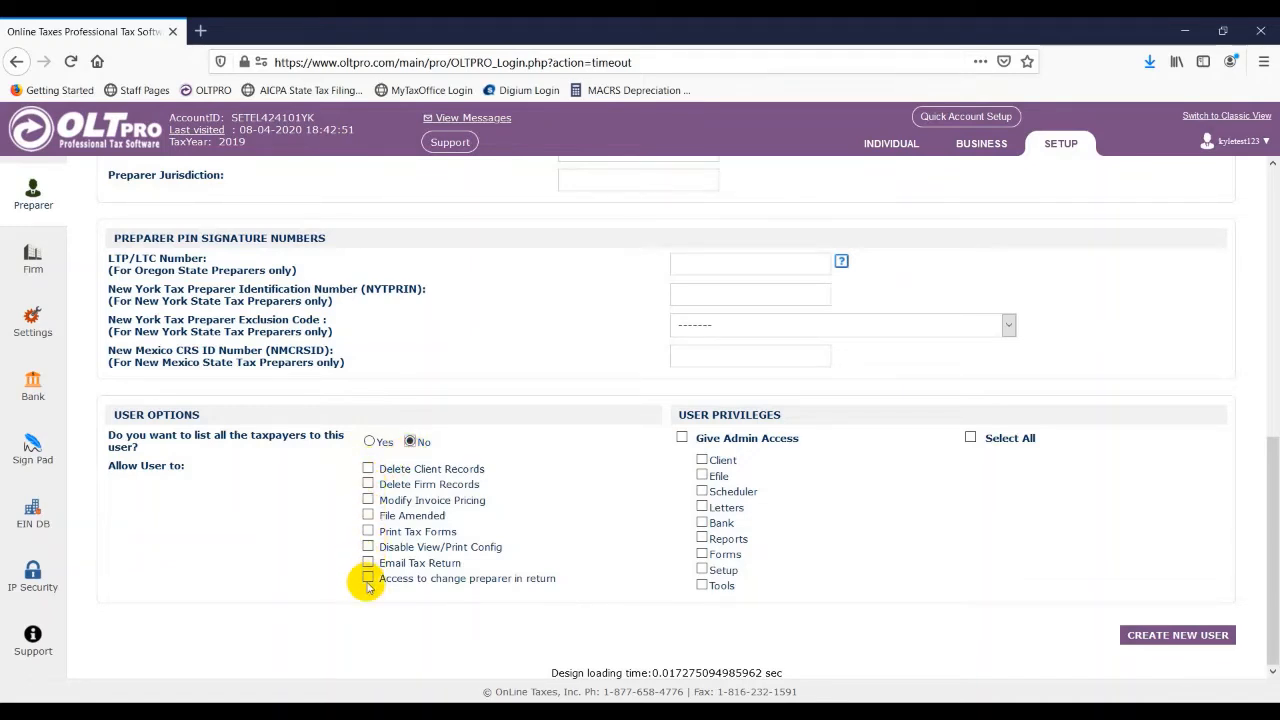
- Allow the user to file amended returns, print tax forms and email tax returns
{"action": "left_click", "coordinate": [368, 516]}
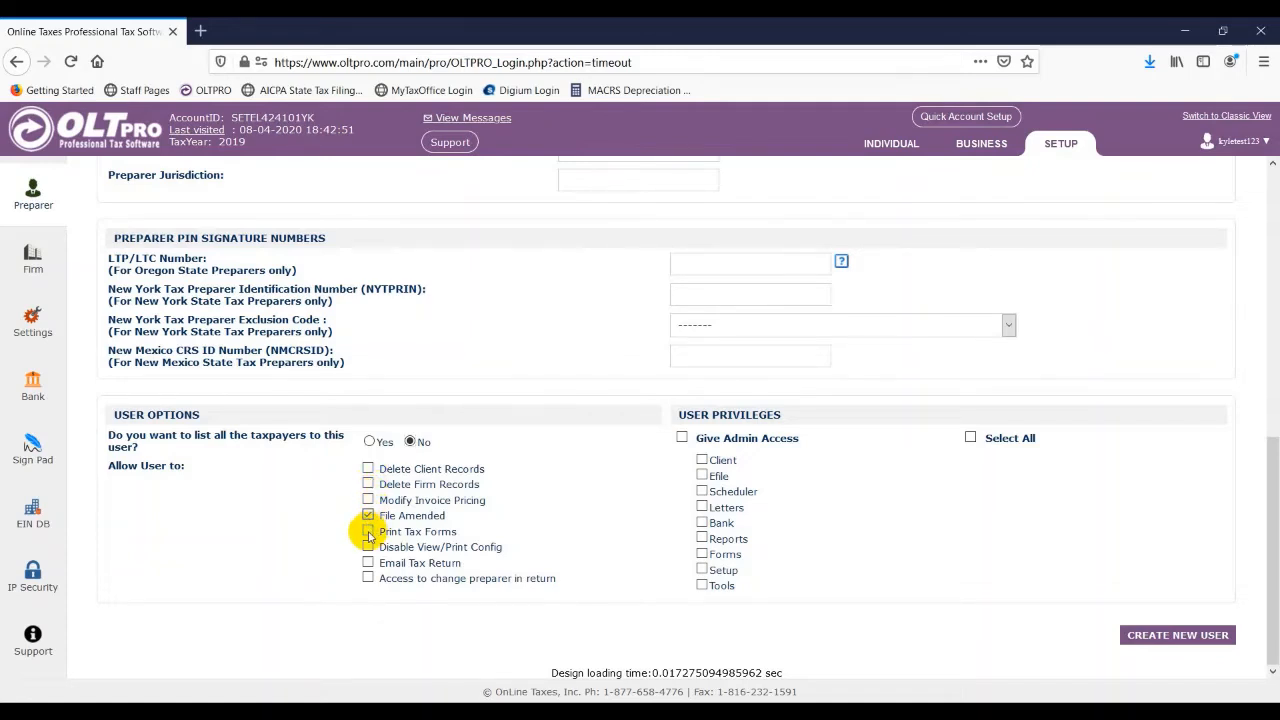
{"action": "left_click", "coordinate": [368, 532]}
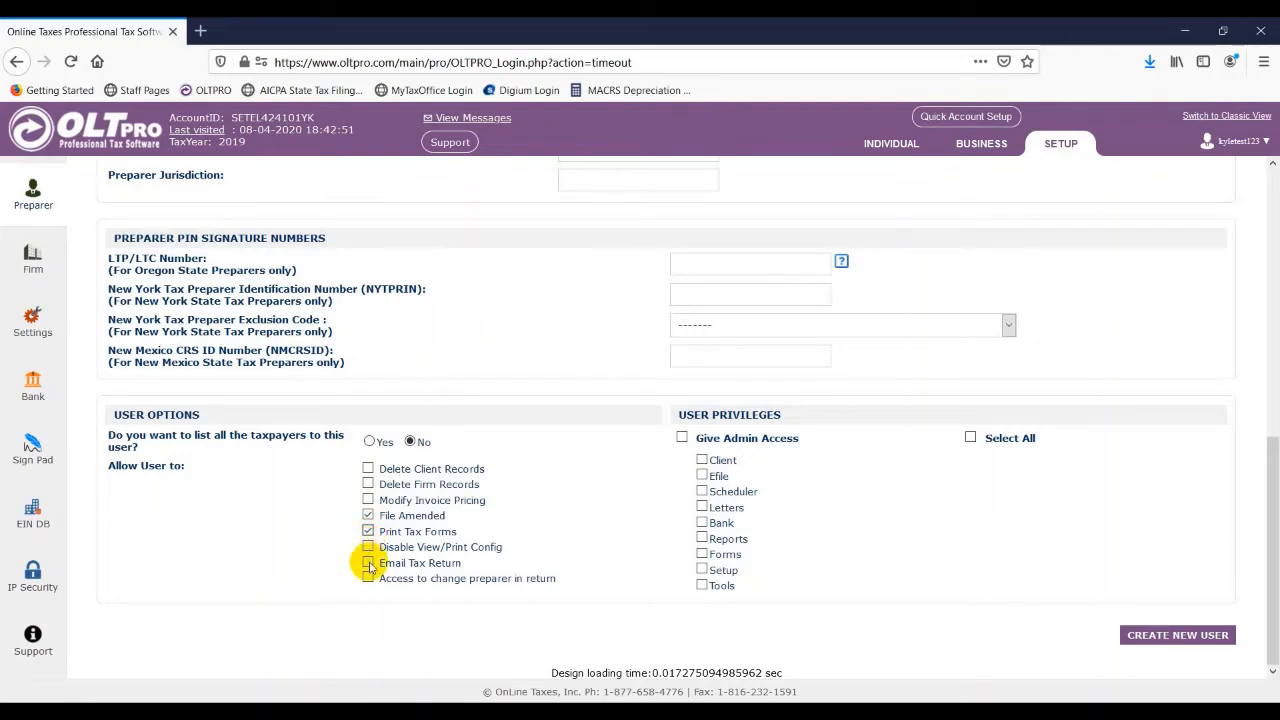
{"action": "left_click", "coordinate": [368, 564]}
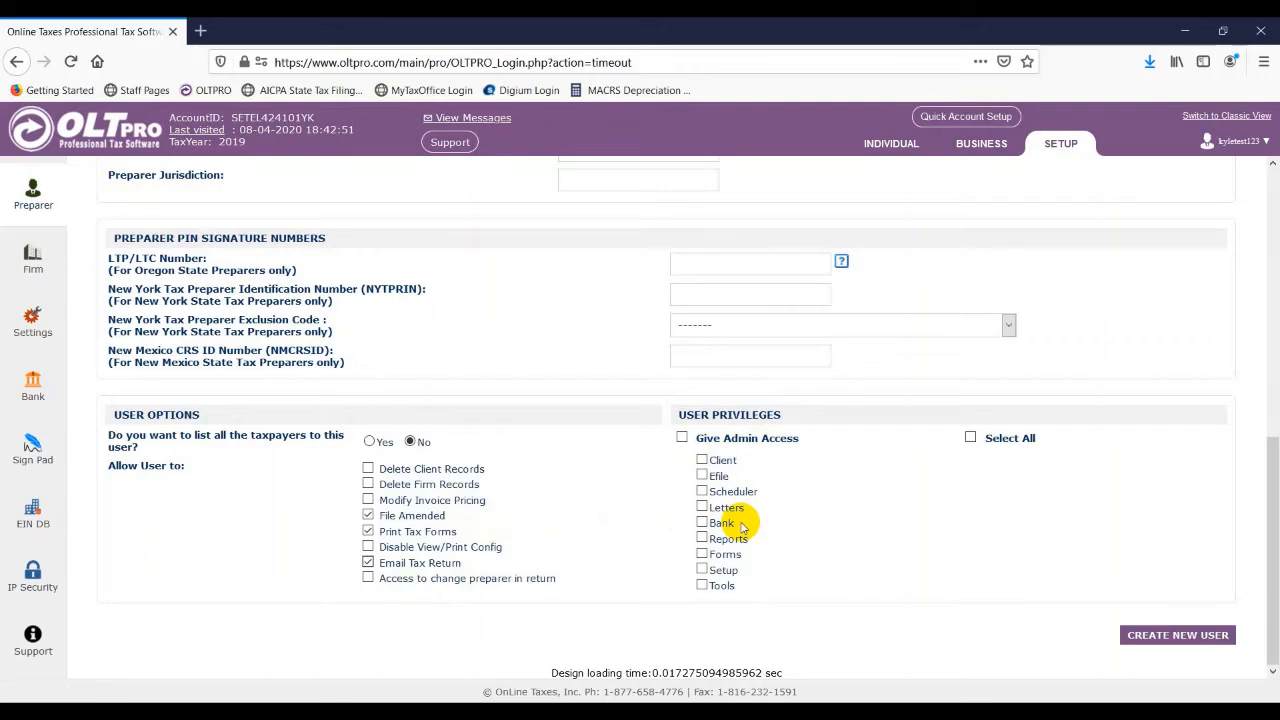
- Grant Client, Efile, Letters and Reports privileges and create the new user
{"action": "left_click", "coordinate": [702, 461]}
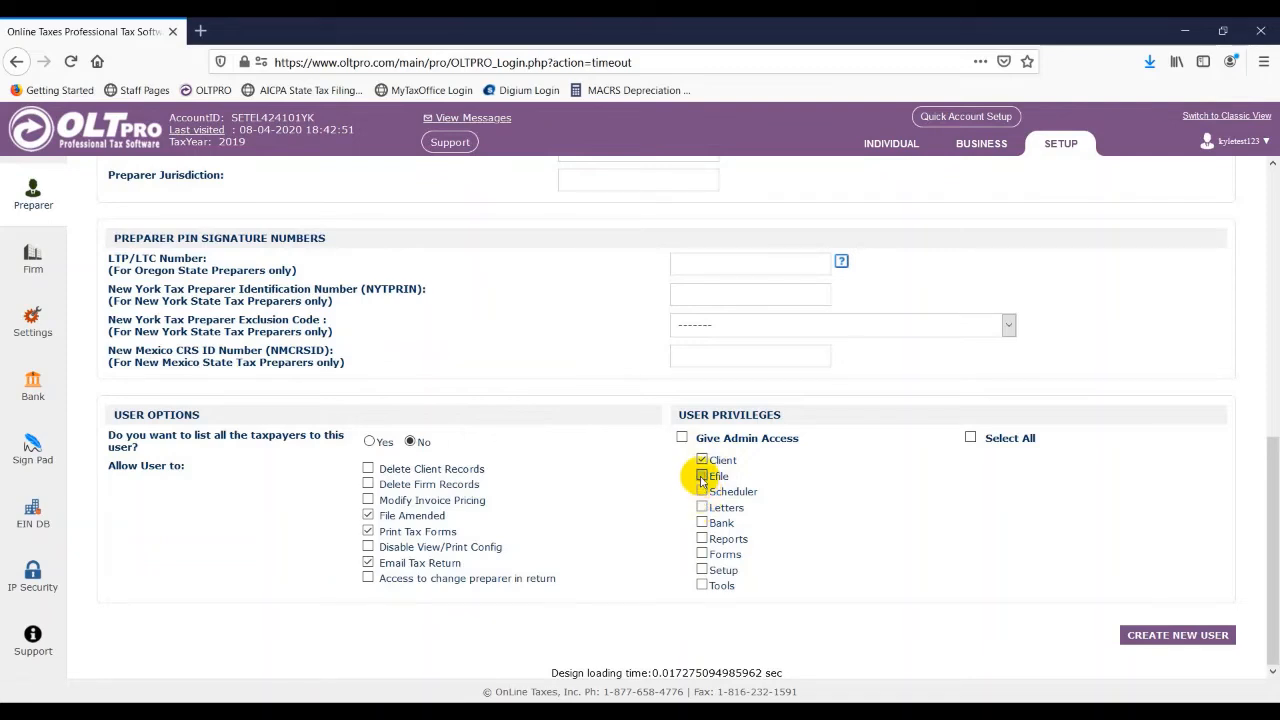
{"action": "left_click", "coordinate": [702, 476]}
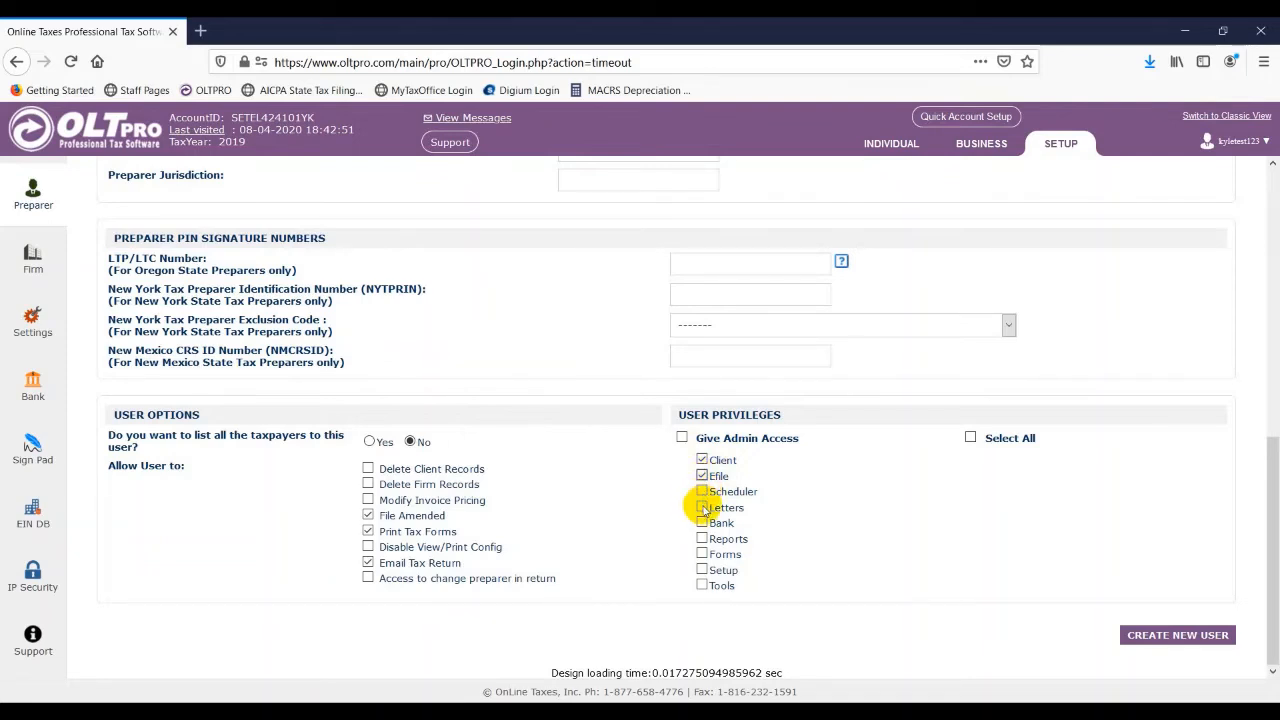
{"action": "left_click", "coordinate": [702, 507]}
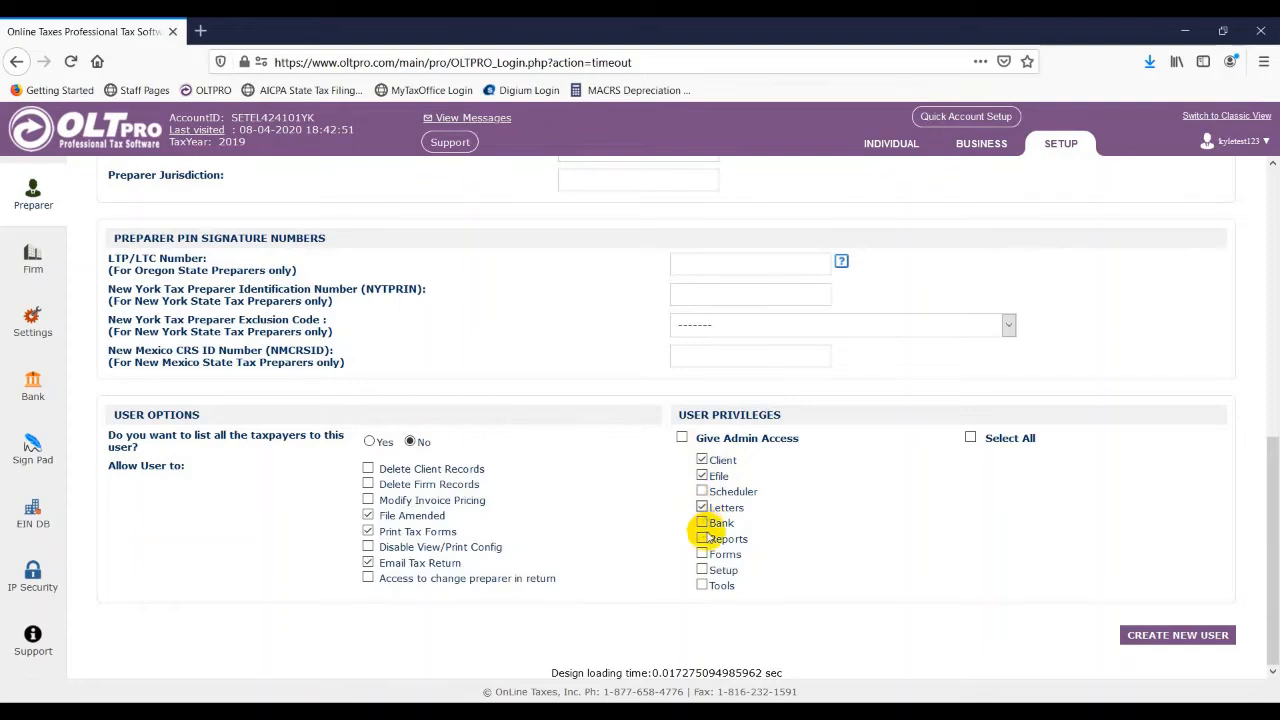
{"action": "left_click", "coordinate": [703, 539]}
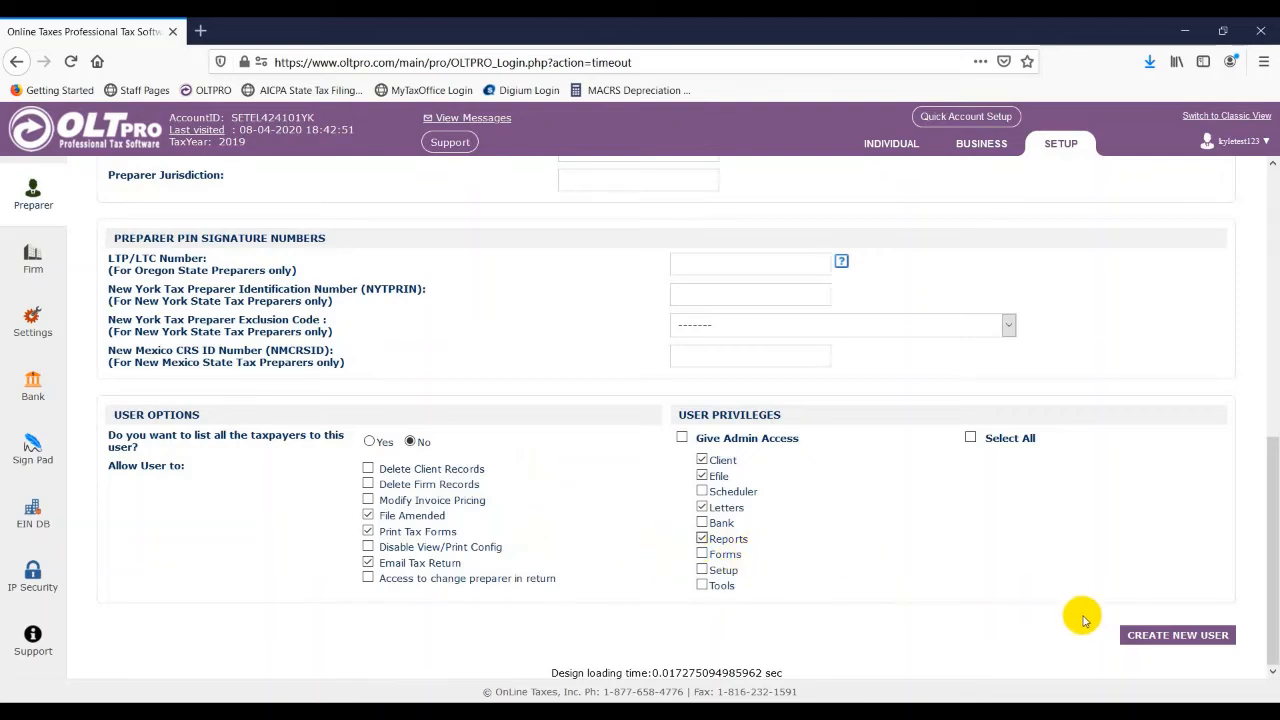
{"action": "left_click", "coordinate": [1157, 636]}
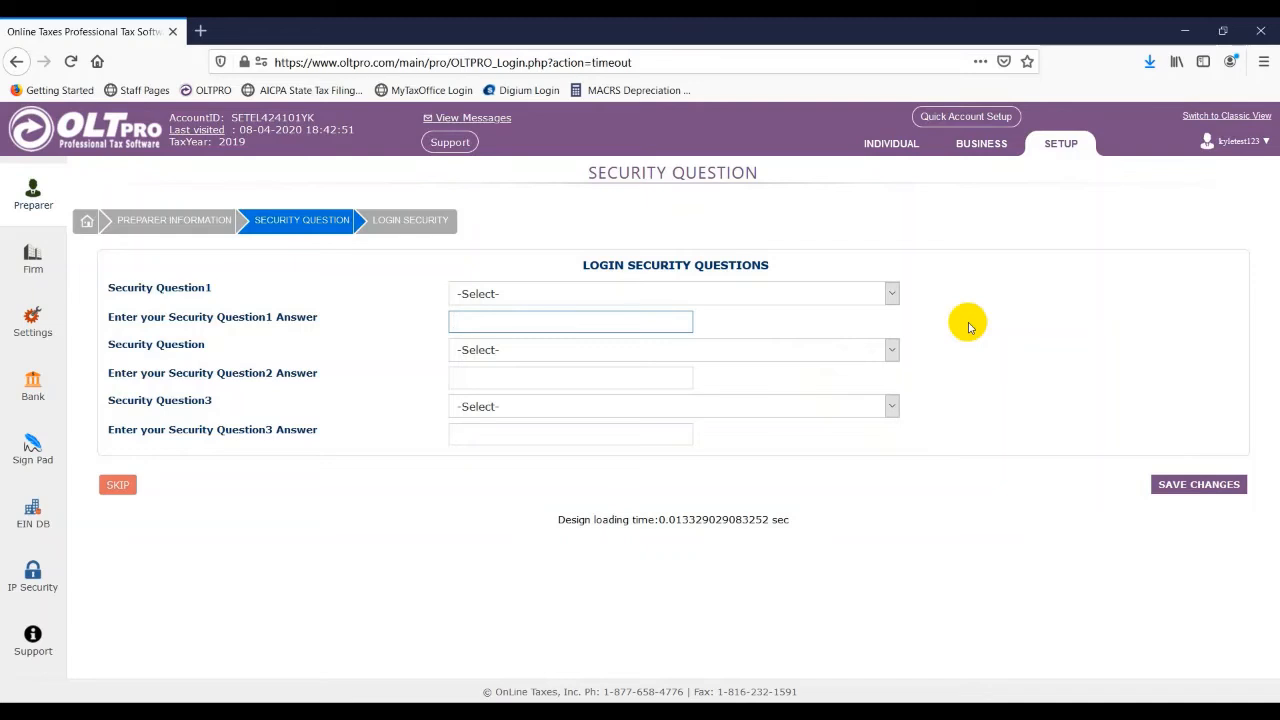
- Choose the three login security questions: childhood nickname, father's middle name, and the company of your first job
{"action": "left_click", "coordinate": [891, 294]}
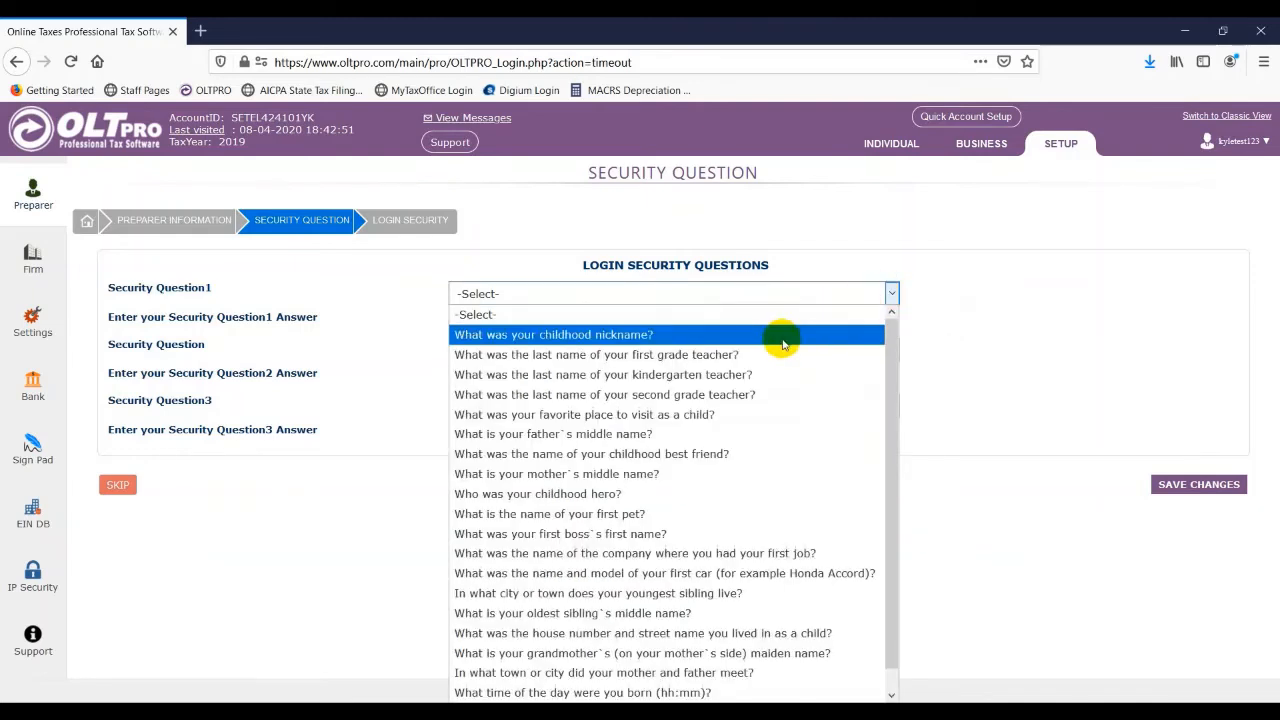
{"action": "left_click", "coordinate": [783, 344]}
{"action": "left_click", "coordinate": [880, 351]}
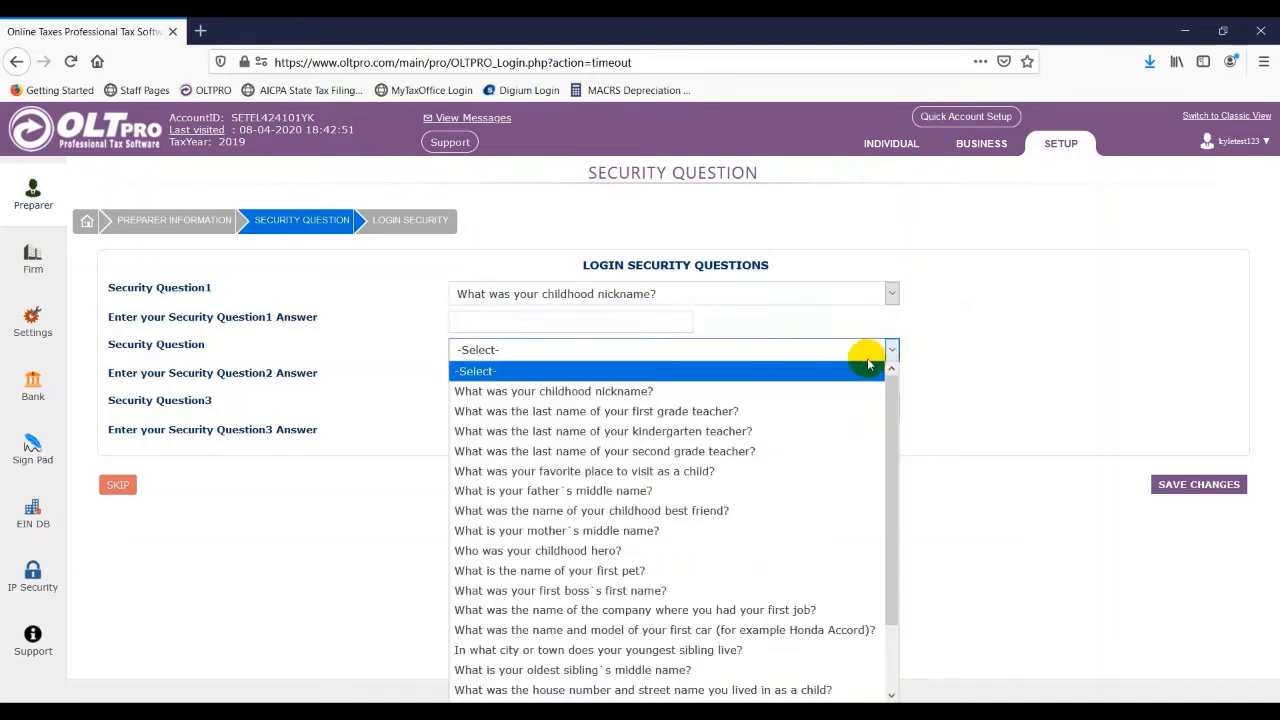
{"action": "left_click", "coordinate": [789, 500]}
{"action": "left_click", "coordinate": [782, 407]}
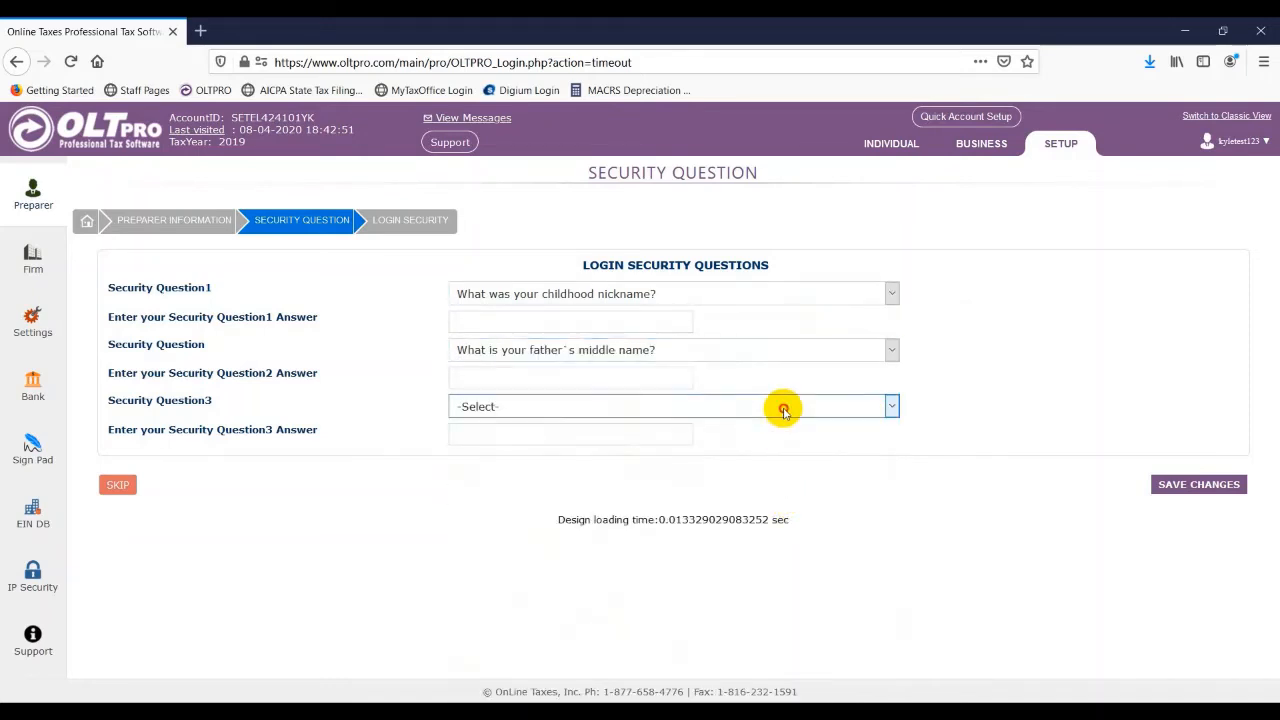
{"action": "left_click", "coordinate": [766, 343]}
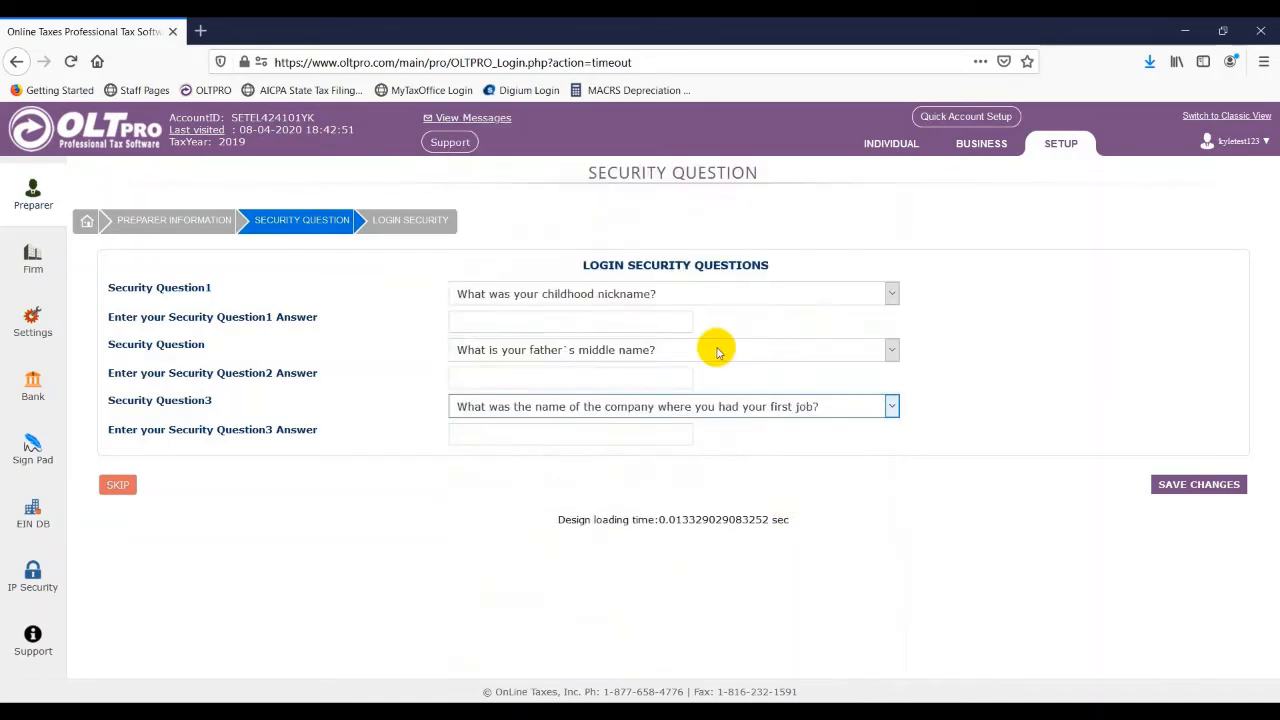
- Answer the three security questions with Test, Example and Sample, and save the changes
{"action": "left_click", "coordinate": [622, 322]}
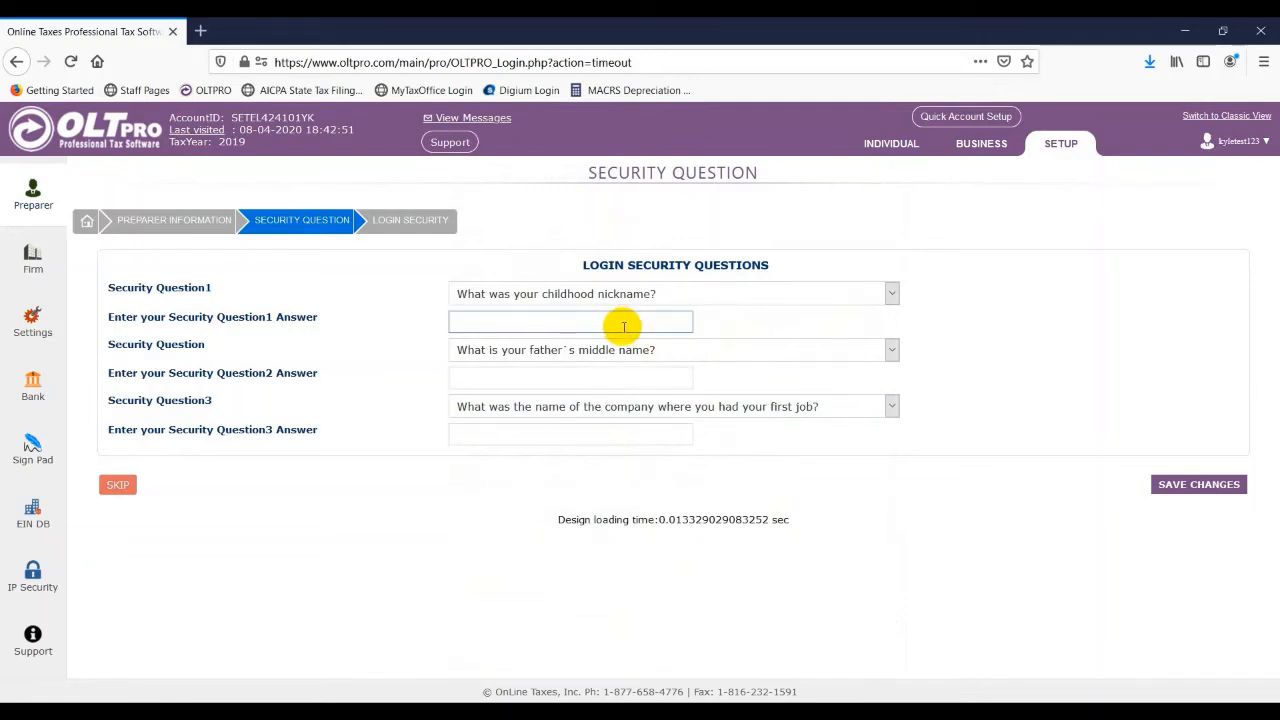
{"action": "type", "text": "Test"}
{"action": "key", "text": "Tab"}
{"action": "key", "text": "Tab"}
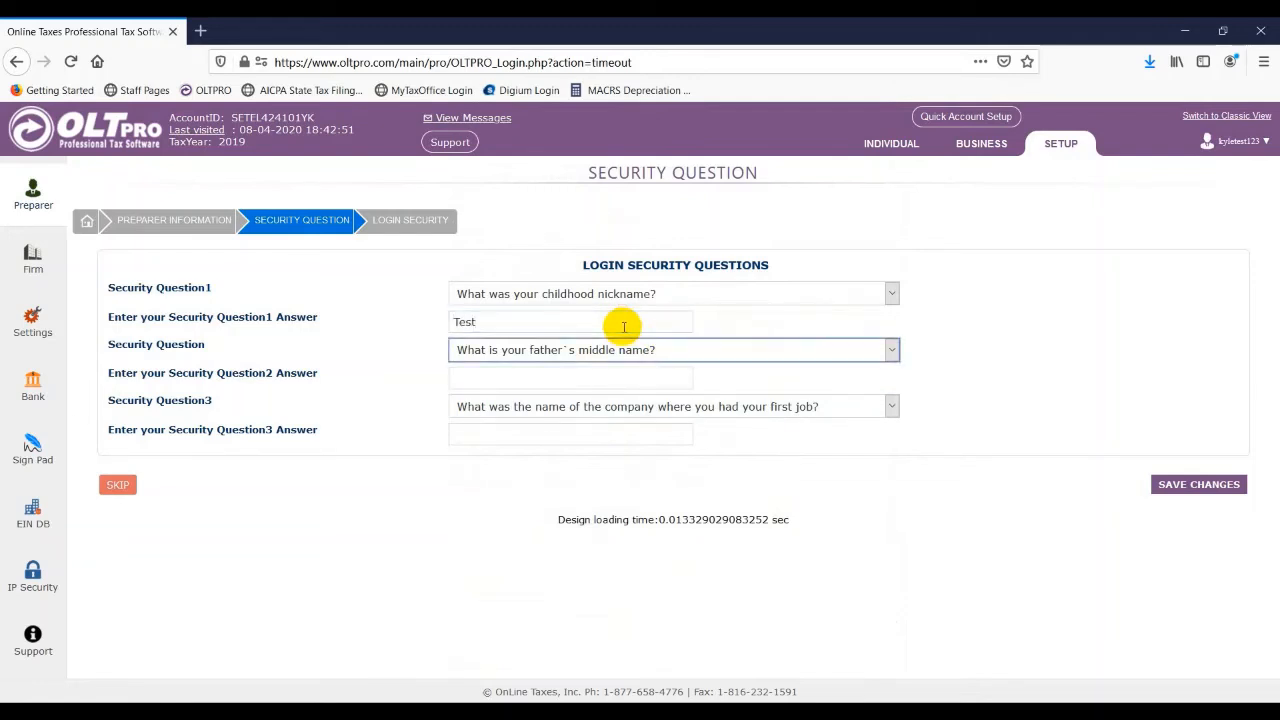
{"action": "type", "text": "Example"}
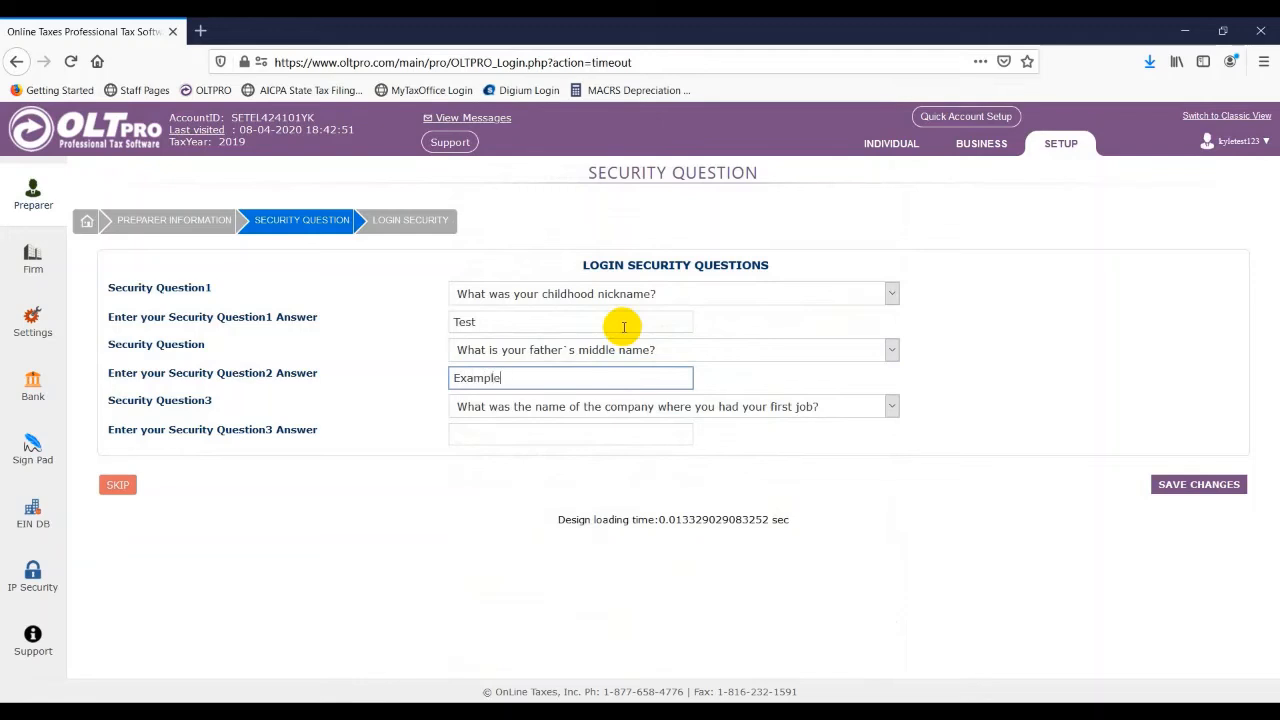
{"action": "key", "text": "Tab"}
{"action": "key", "text": "Tab"}
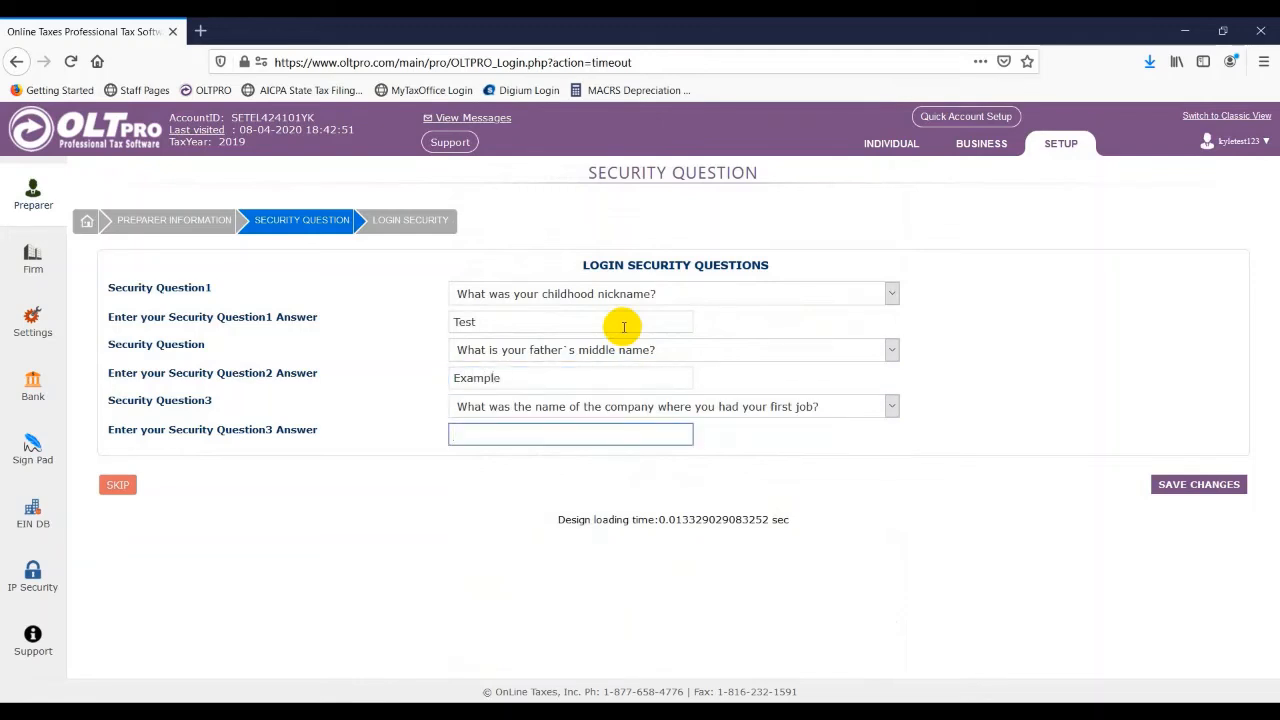
{"action": "type", "text": "Sample"}
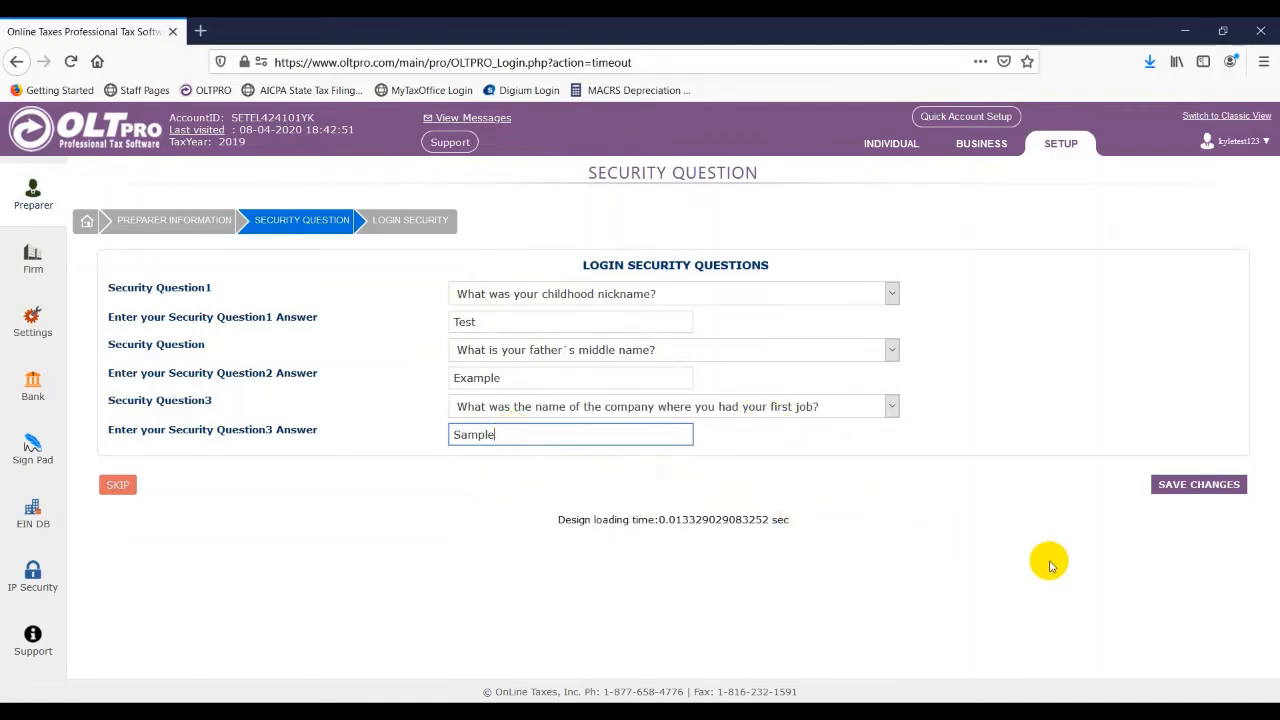
{"action": "left_click", "coordinate": [1183, 492]}
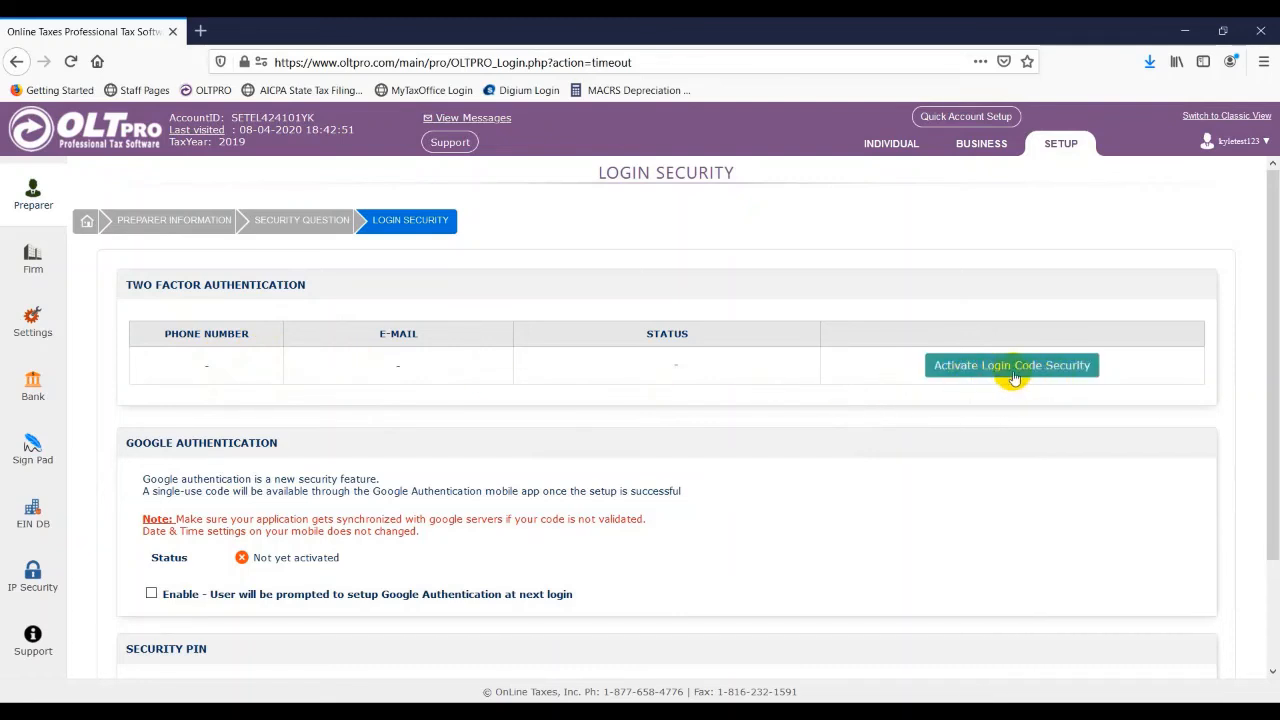
- Finish the login security setup for the new user without adding two-factor, Google authentication or a PIN
{"action": "scroll", "coordinate": [960, 368], "scroll_direction": "down", "scroll_amount": 2}
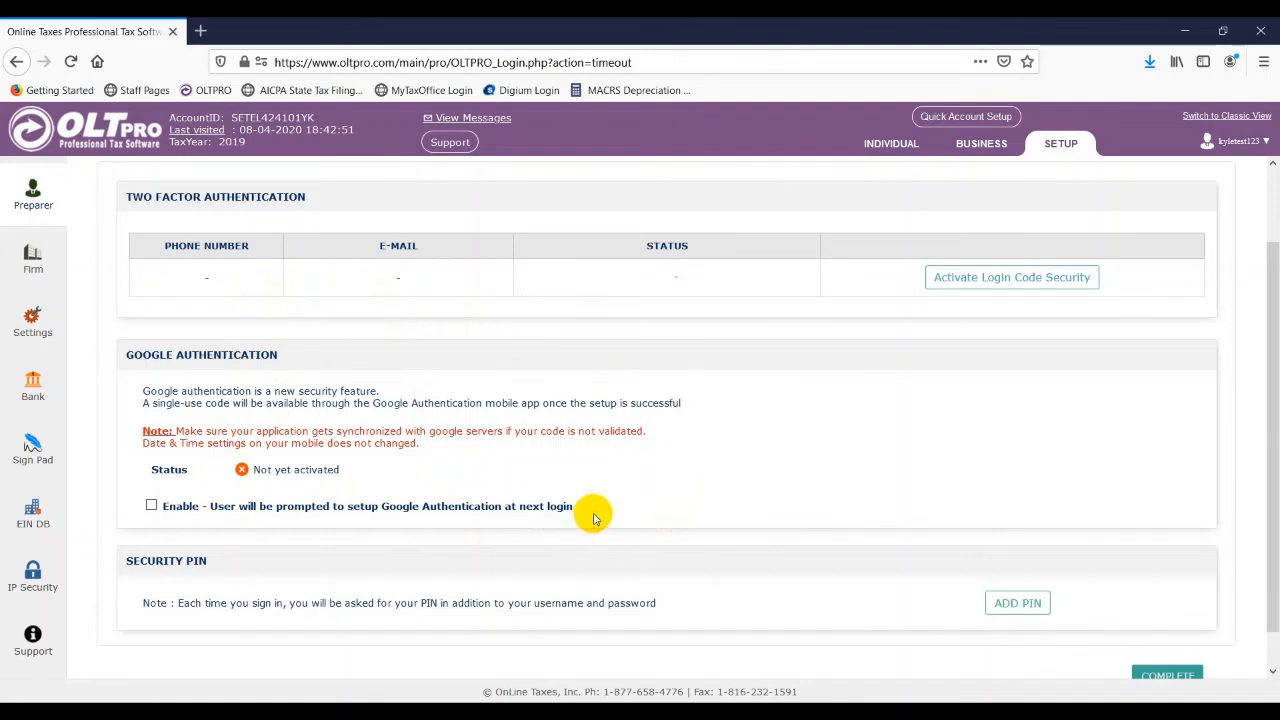
{"action": "scroll", "coordinate": [597, 513], "scroll_direction": "down", "scroll_amount": 1}
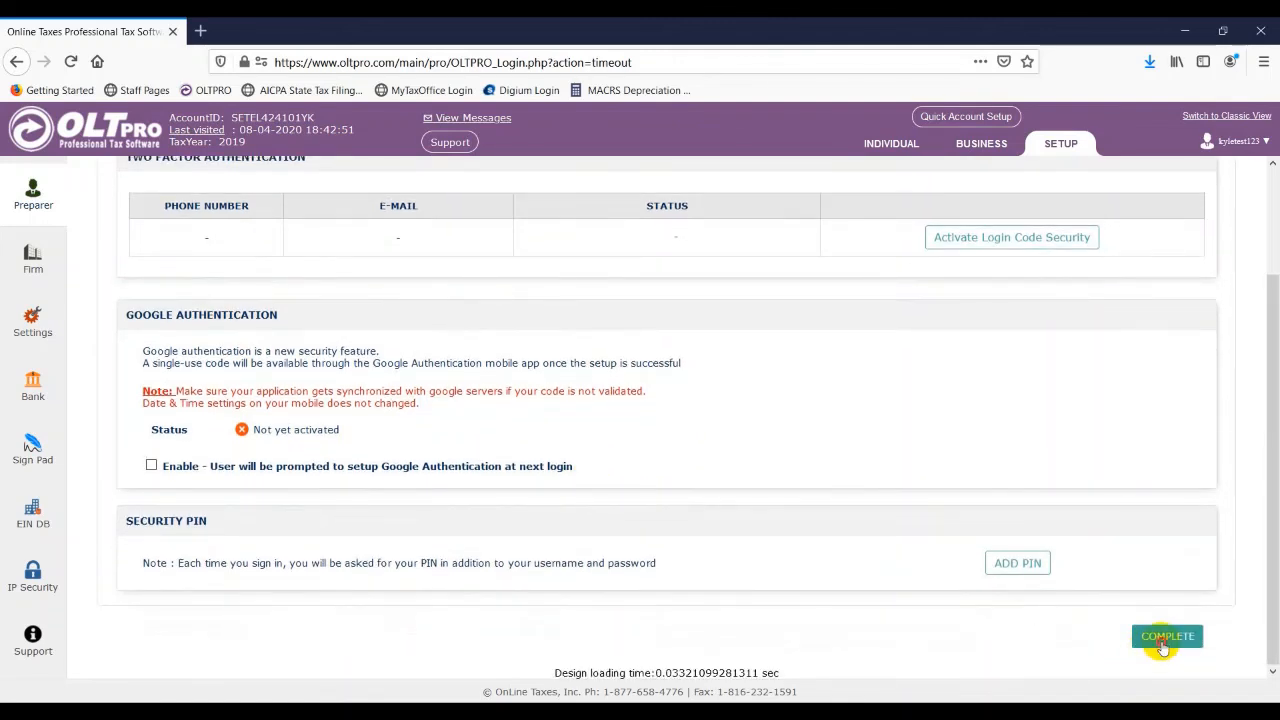
{"action": "left_click", "coordinate": [1165, 640]}
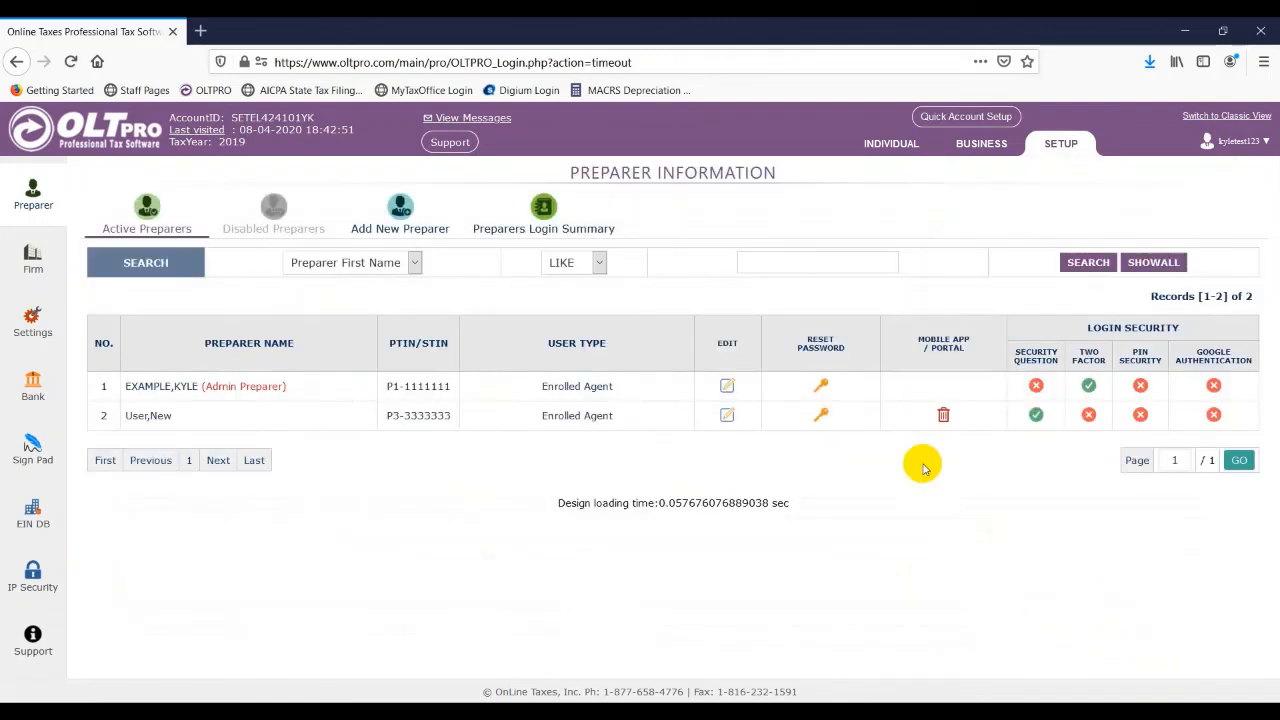